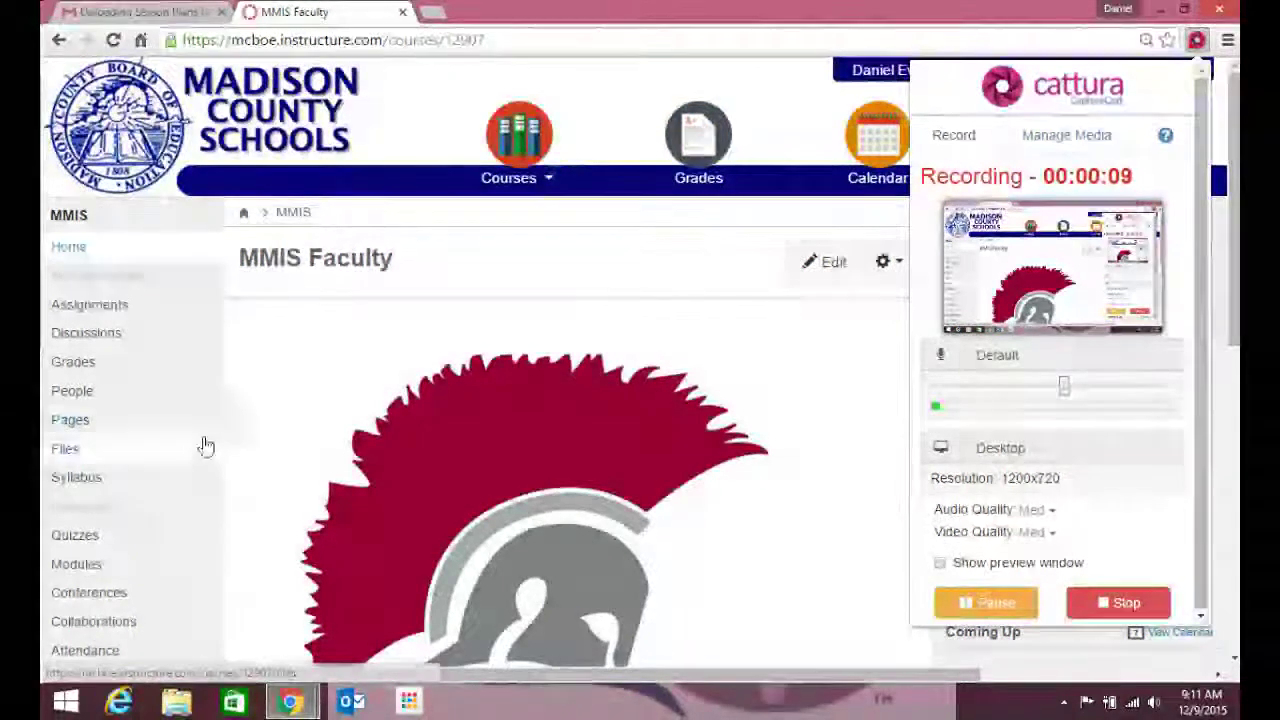
Open the Unnamed Quiz from the course's Quizzes list.
{"action": "left_click", "coordinate": [90, 541]}
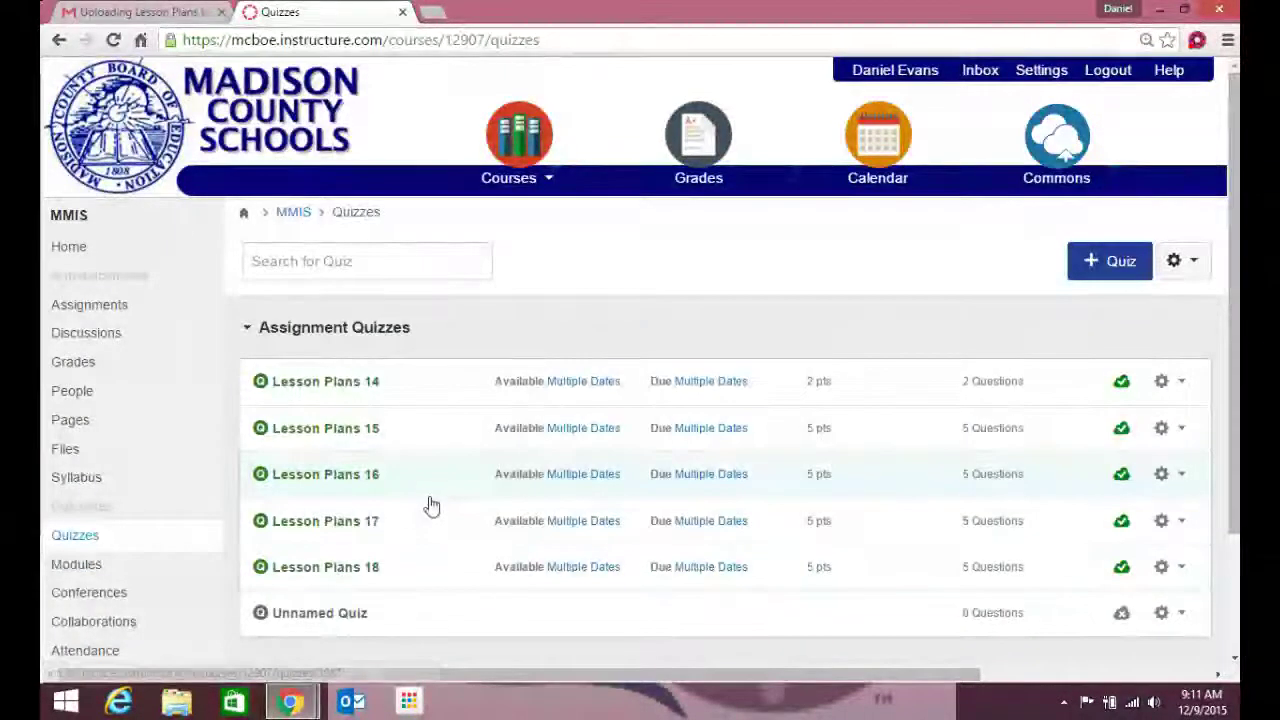
{"action": "scroll", "coordinate": [488, 437], "scroll_direction": "down", "scroll_amount": 2}
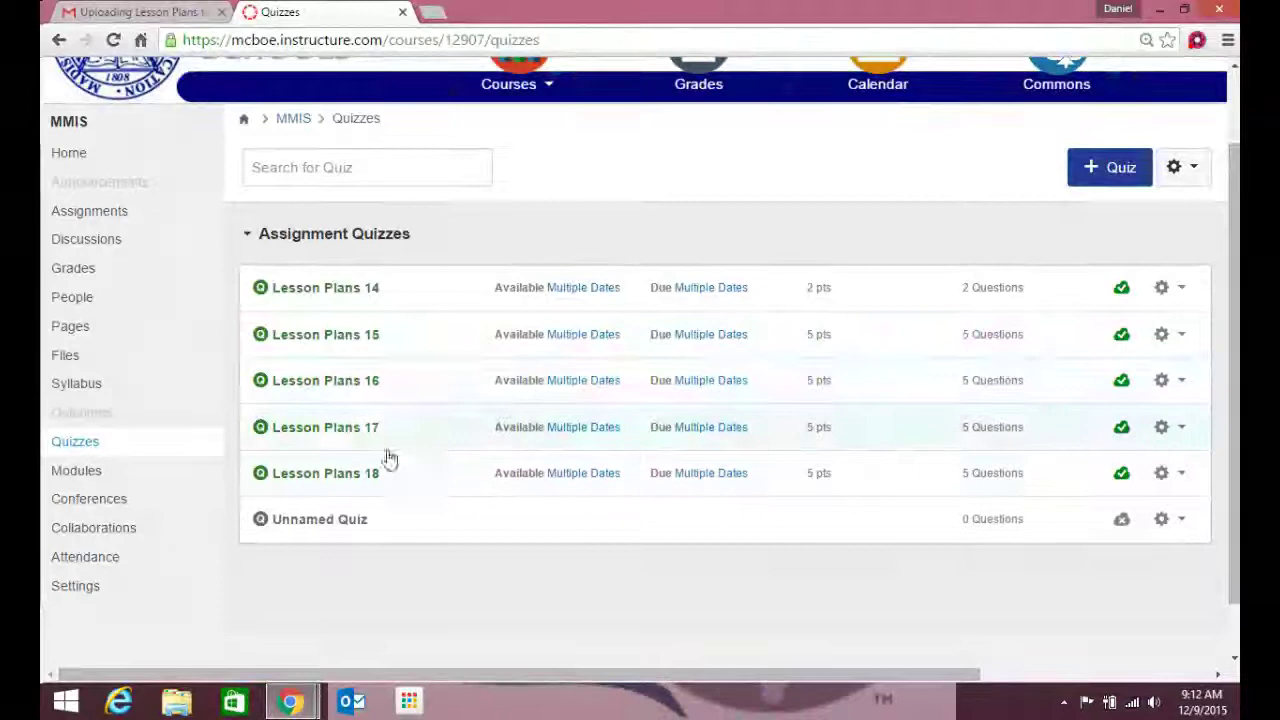
{"action": "left_click", "coordinate": [320, 520]}
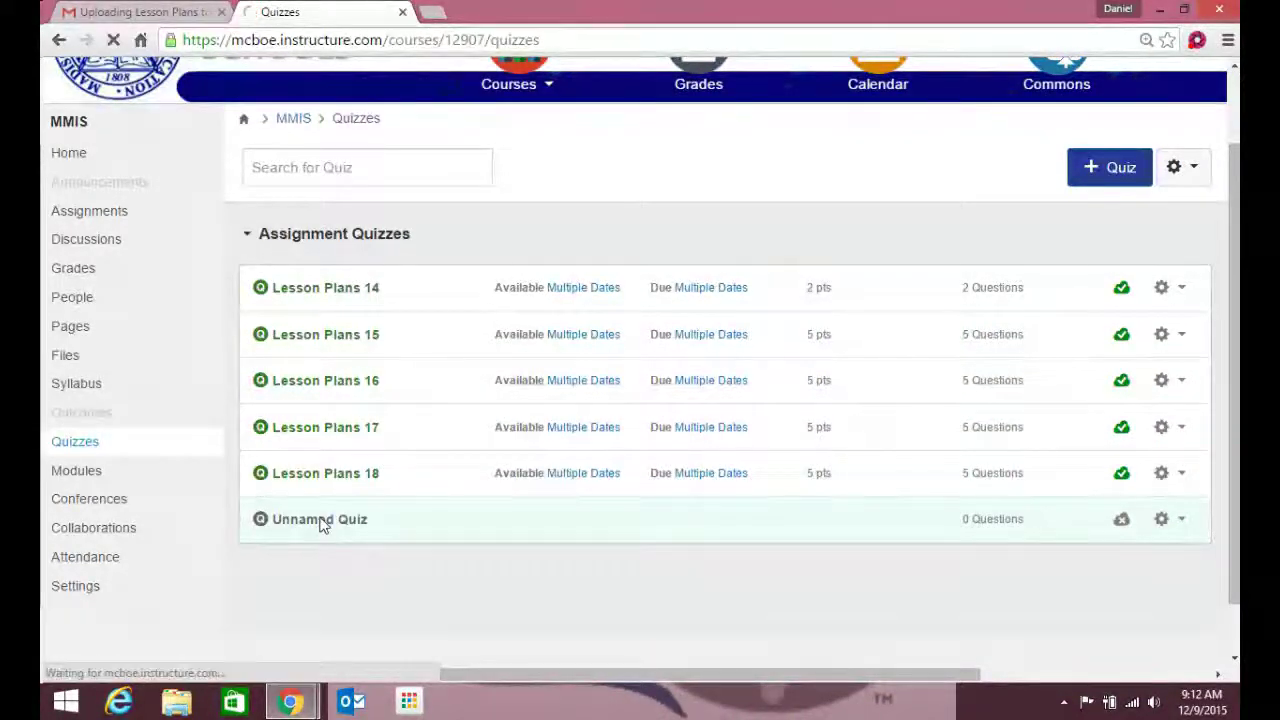
Edit the Unnamed Quiz and retitle it 'Lesson Plans Week 19'.
{"action": "scroll", "coordinate": [463, 457], "scroll_direction": "down", "scroll_amount": 2}
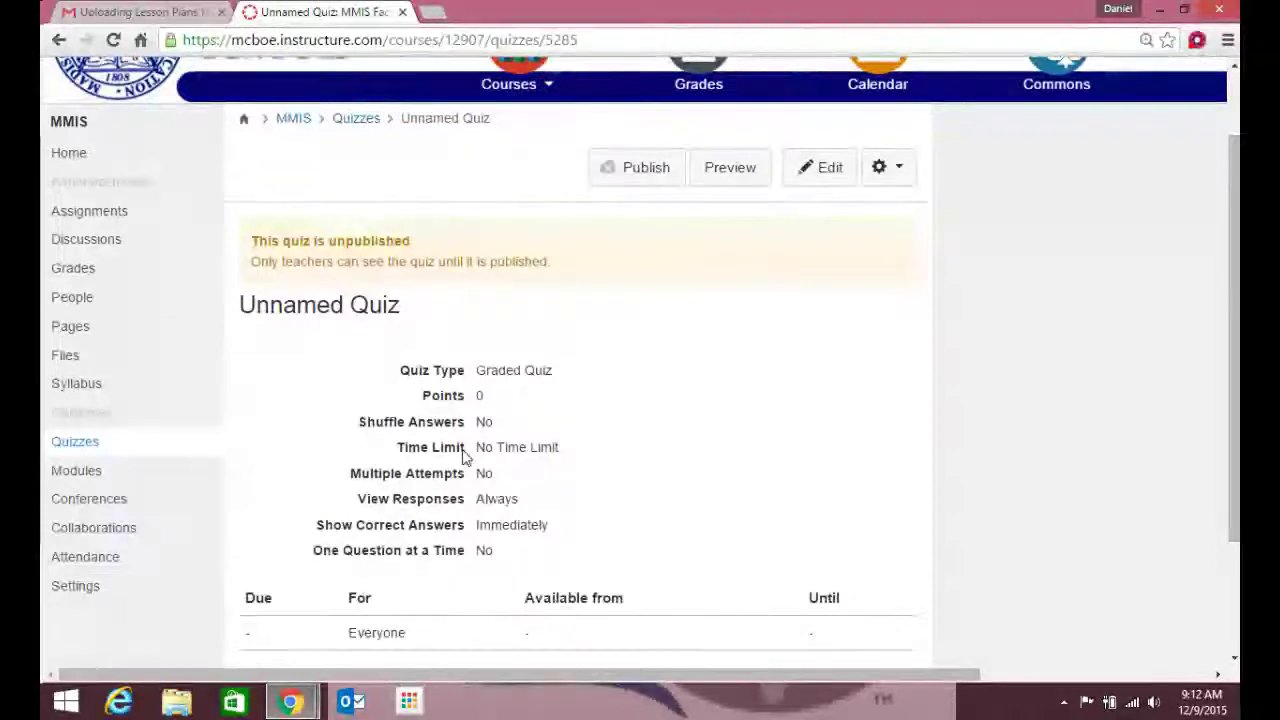
{"action": "scroll", "coordinate": [468, 455], "scroll_direction": "up", "scroll_amount": 2}
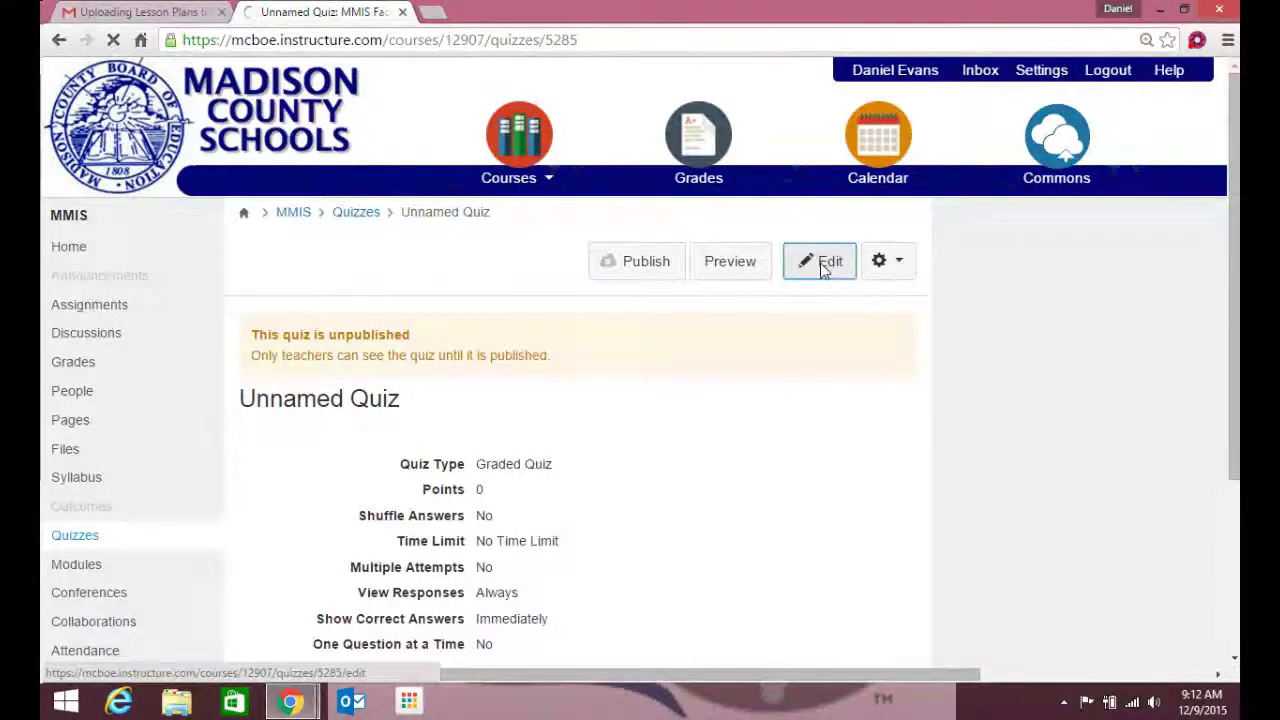
{"action": "left_click", "coordinate": [374, 337]}
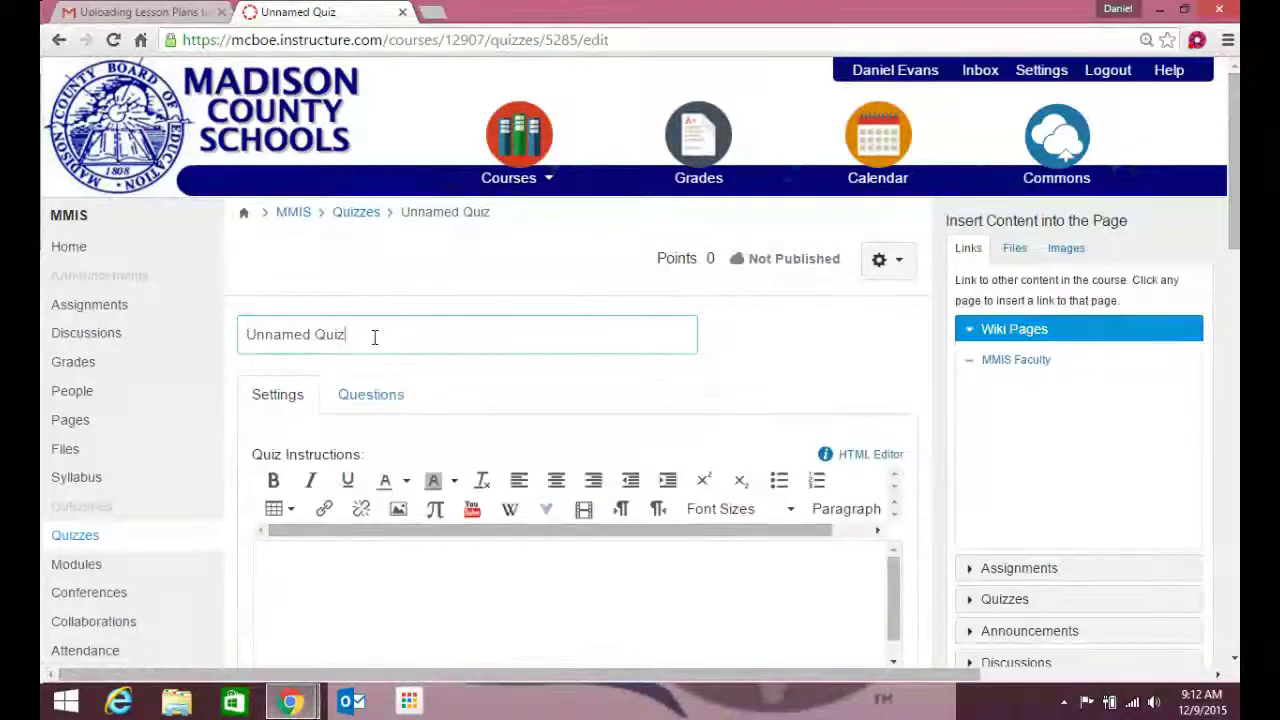
{"action": "triple_click", "coordinate": [375, 336]}
{"action": "type", "text": "Le"}
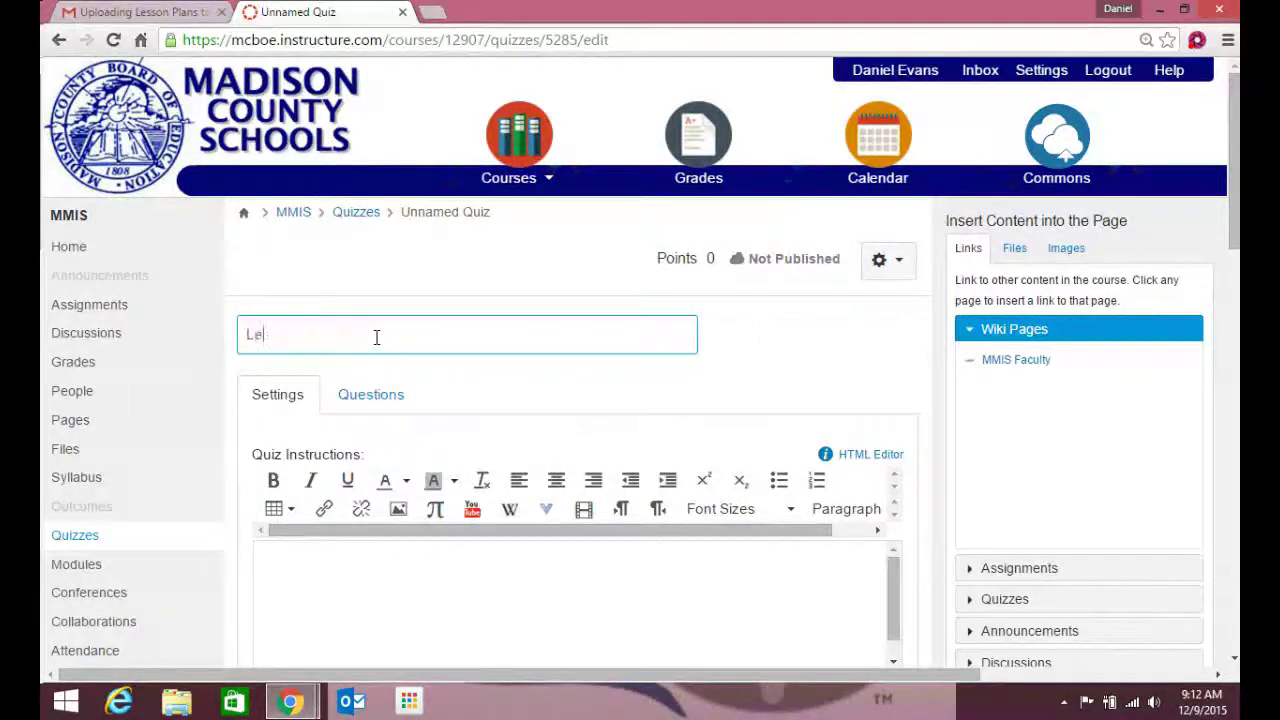
{"action": "type", "text": "sson Pl"}
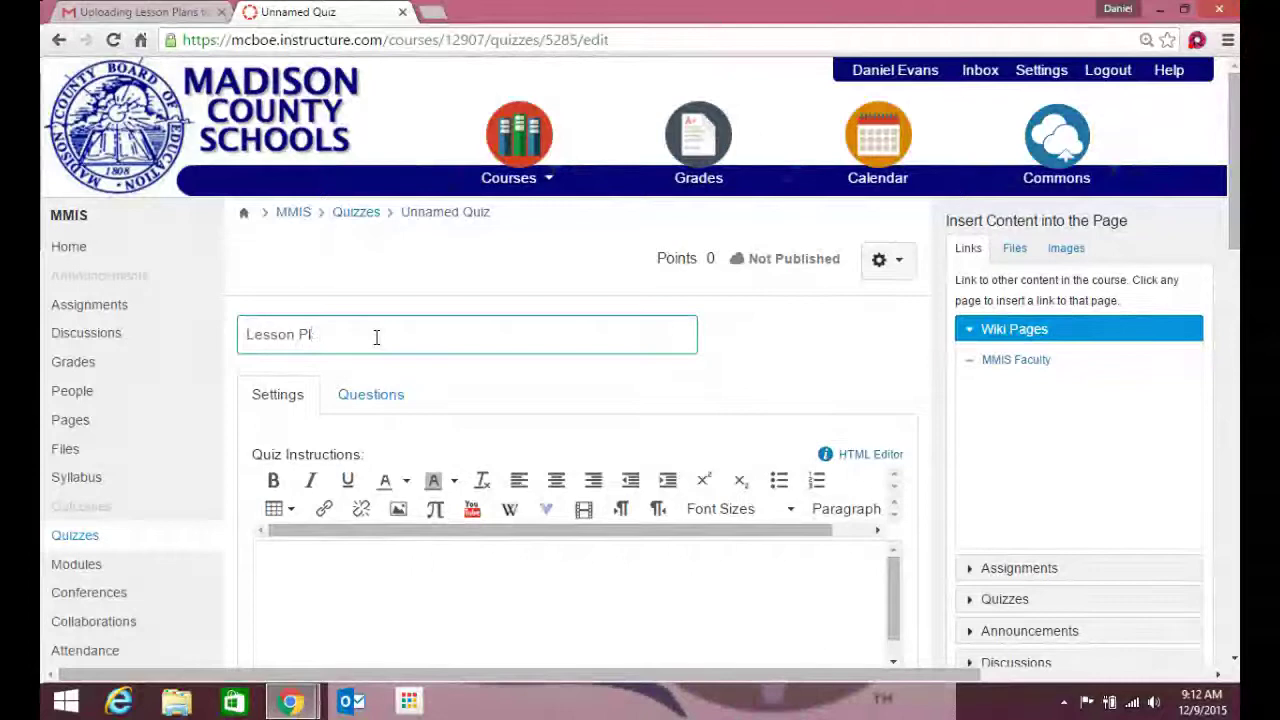
{"action": "type", "text": "ans Week 19"}
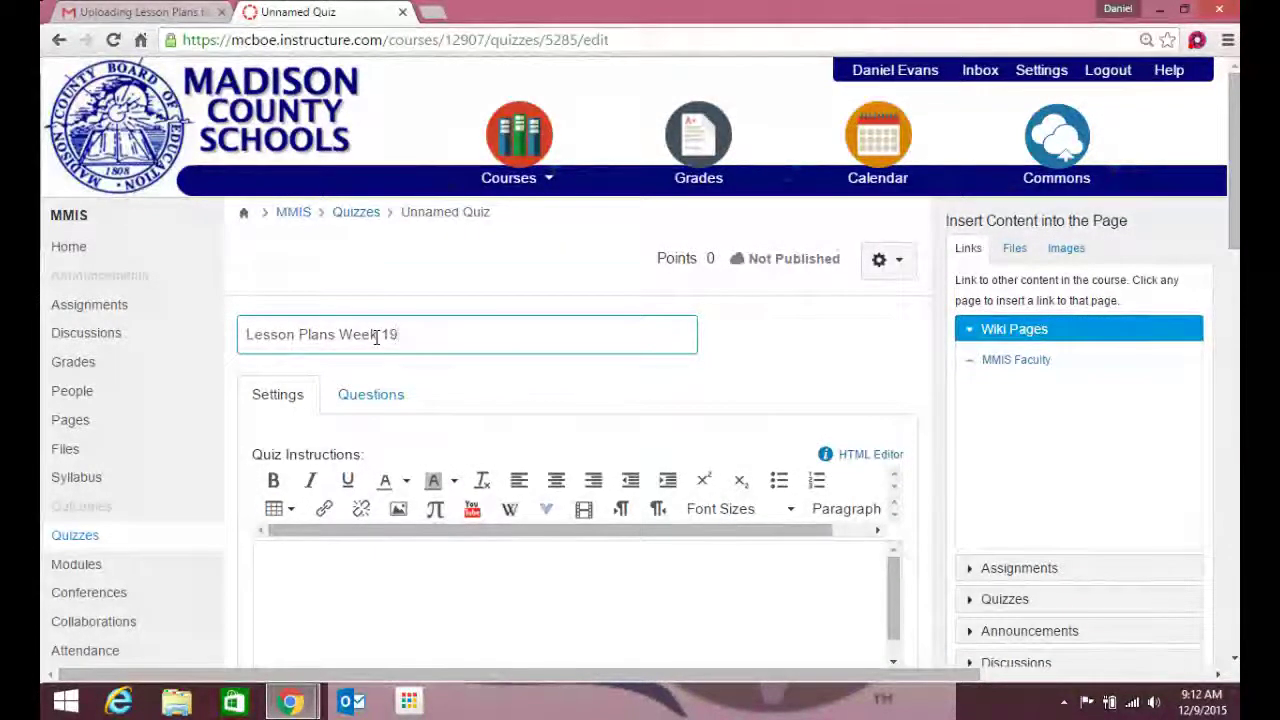
{"action": "scroll", "coordinate": [376, 340], "scroll_direction": "down", "scroll_amount": 1}
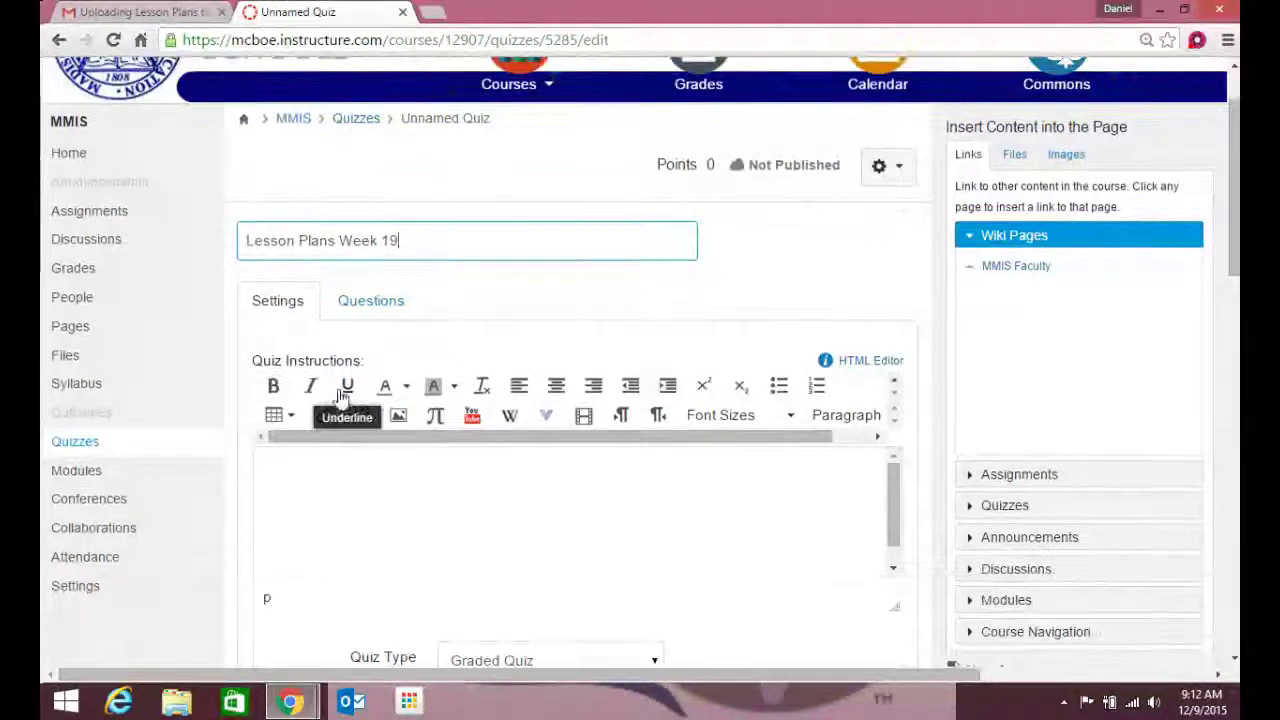
Write the quiz instructions 'Please upload your lesson plans by Monday at 8:30am'.
{"action": "left_click", "coordinate": [274, 473]}
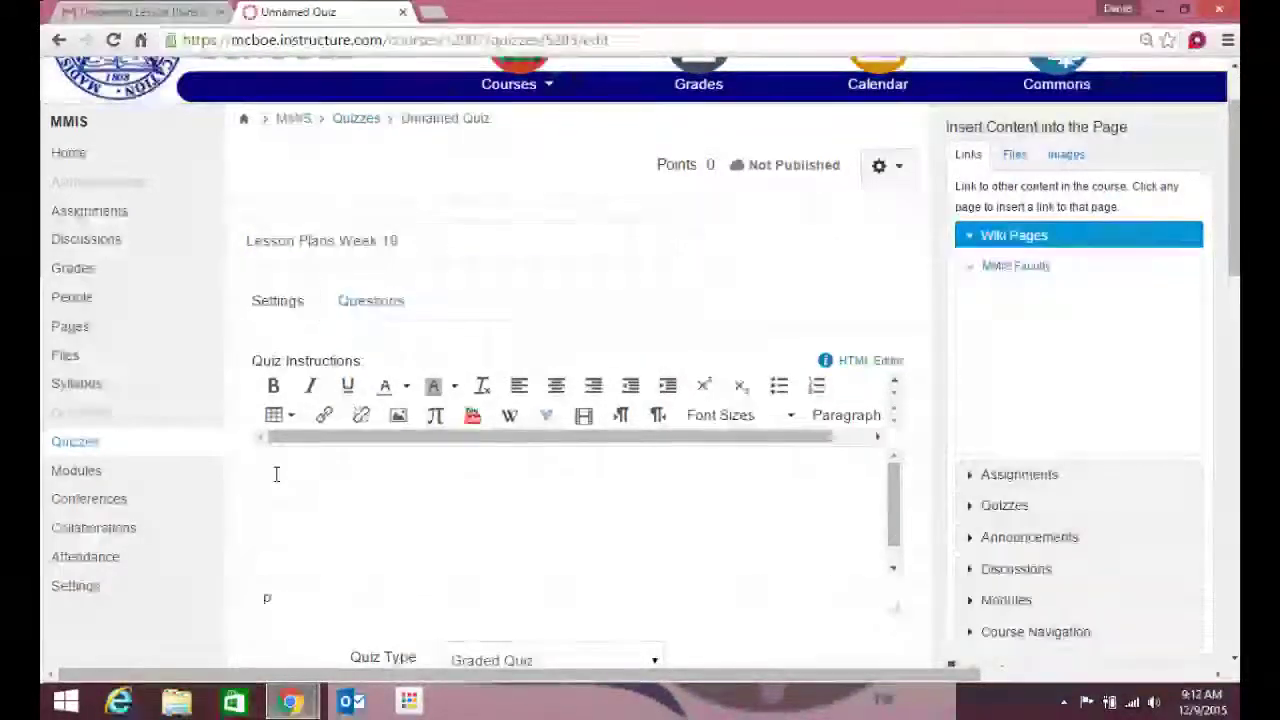
{"action": "type", "text": "Please"}
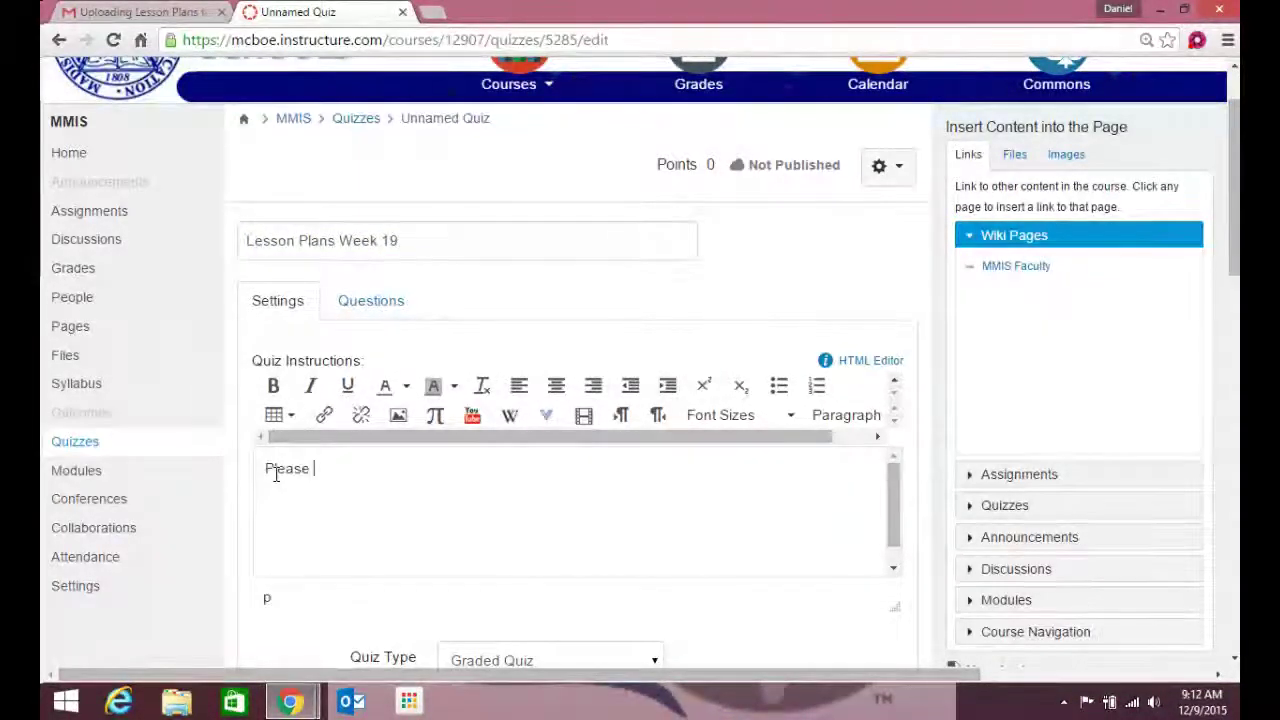
{"action": "type", "text": " upload y"}
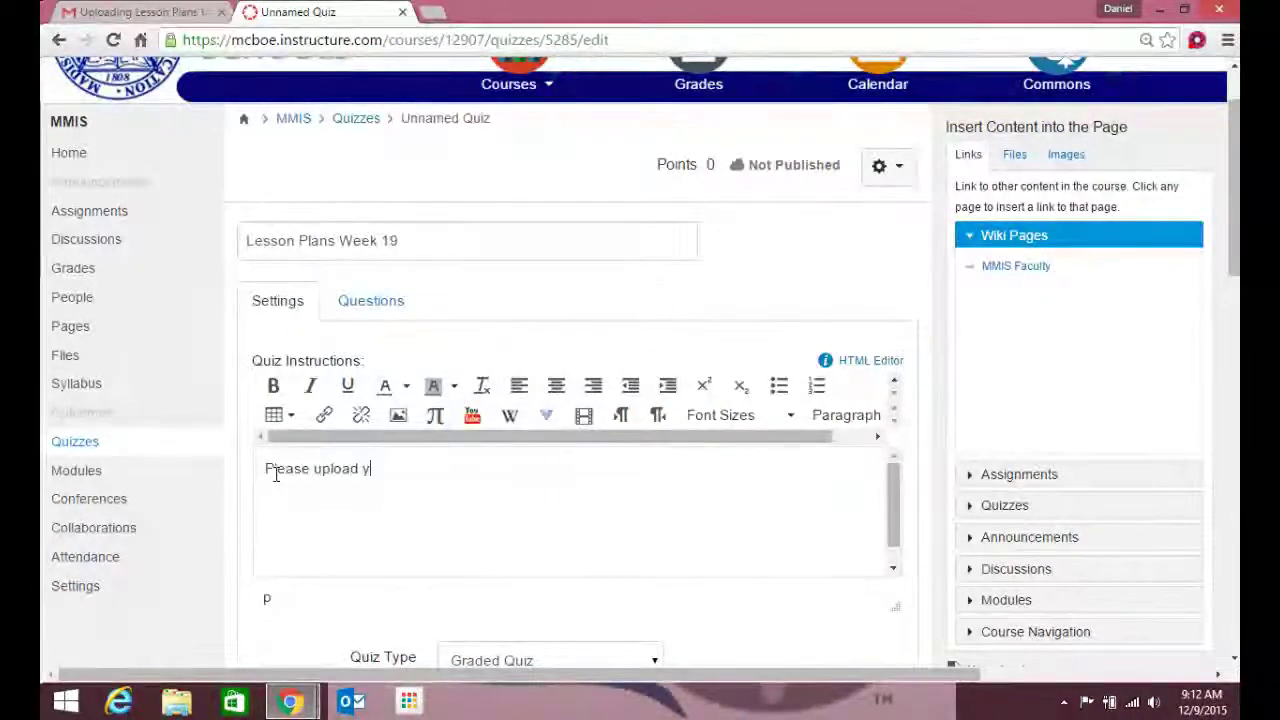
{"action": "type", "text": "ou r"}
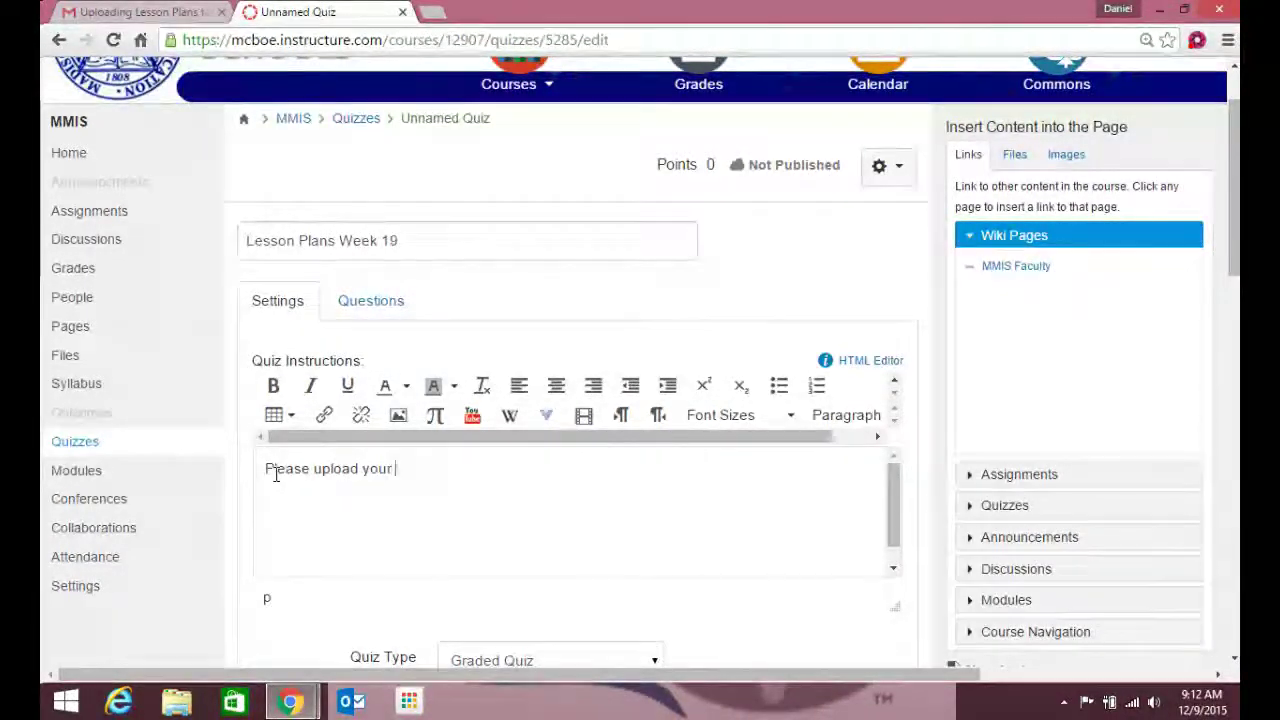
{"action": "type", "text": " lesson plan"}
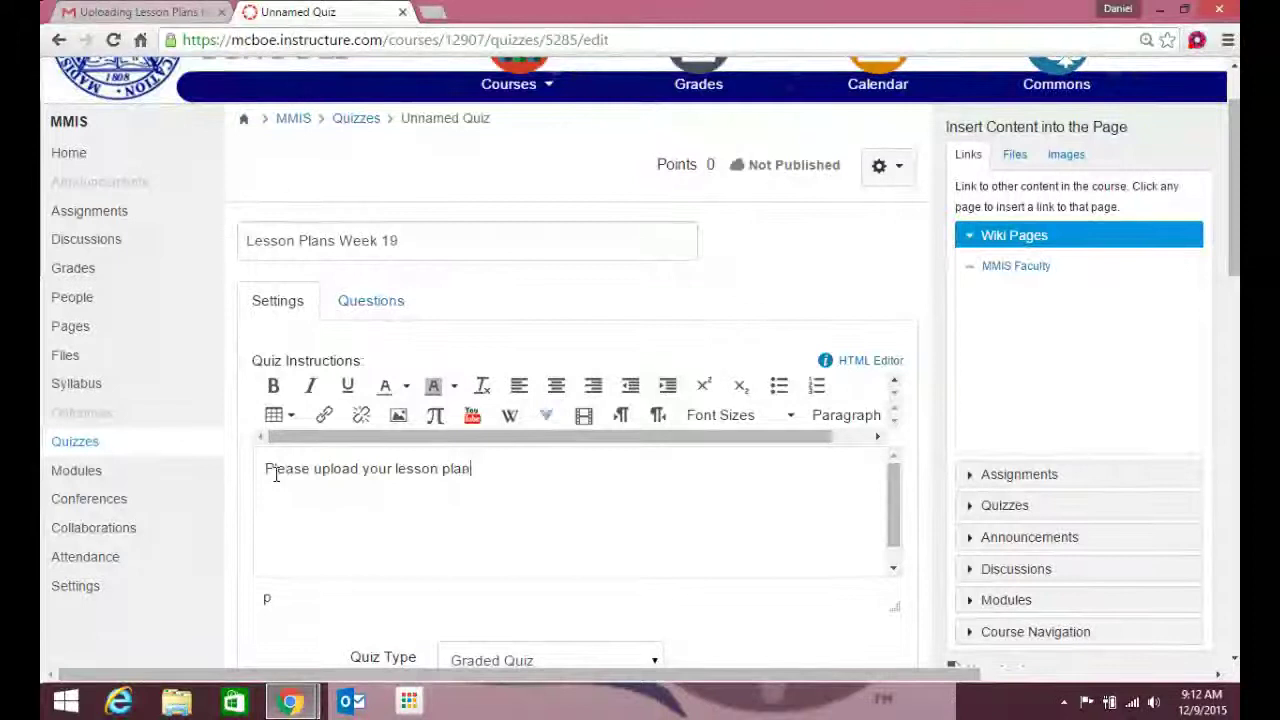
{"action": "type", "text": "s by Monday"}
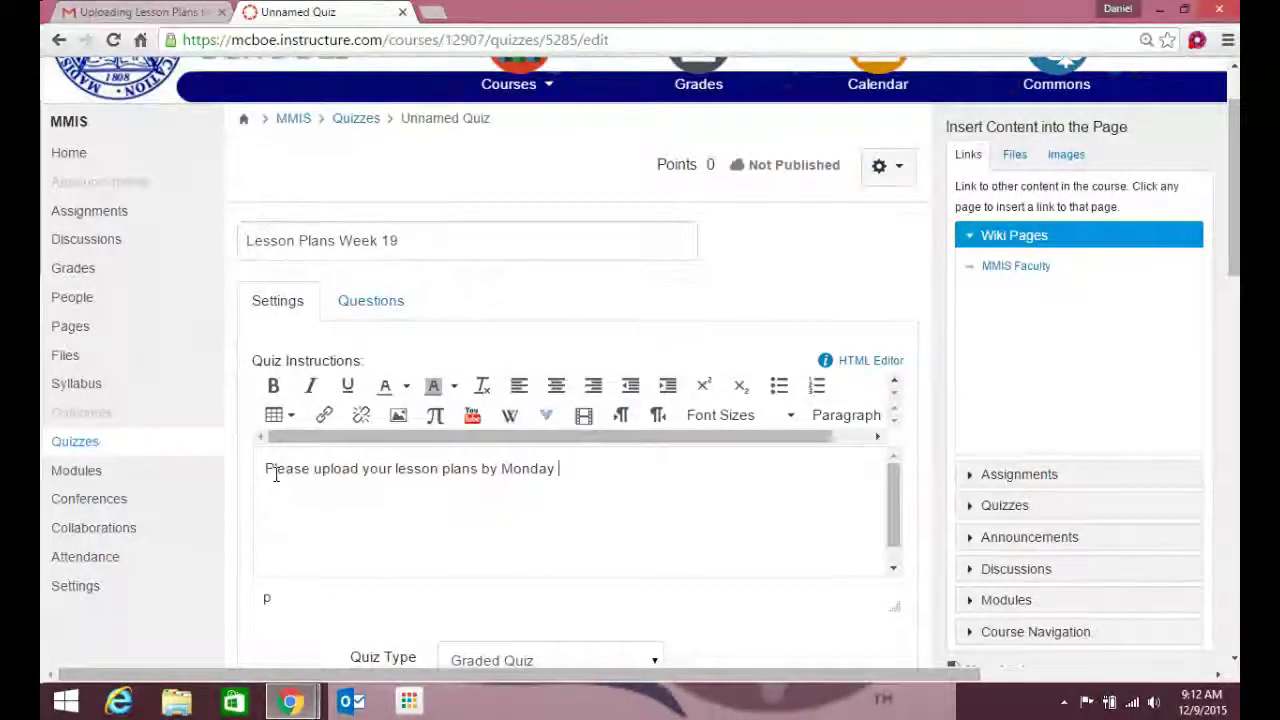
{"action": "type", "text": " at 8"}
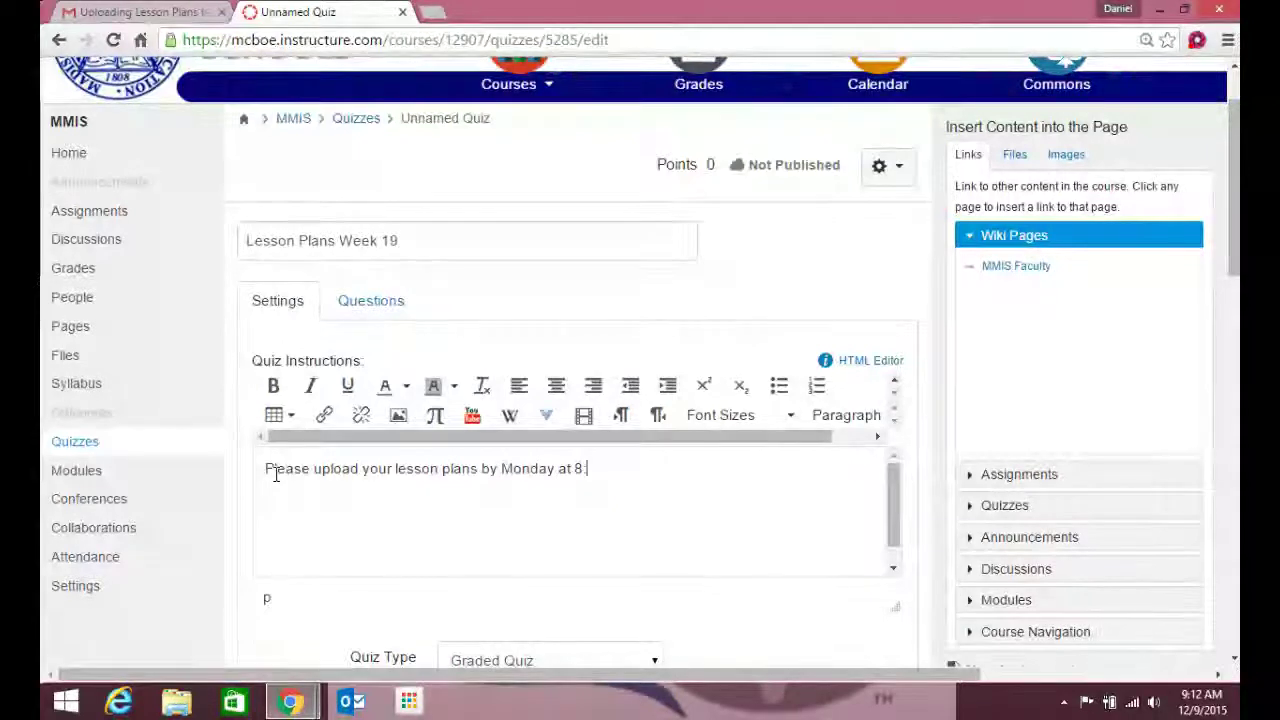
{"action": "type", "text": ":30am"}
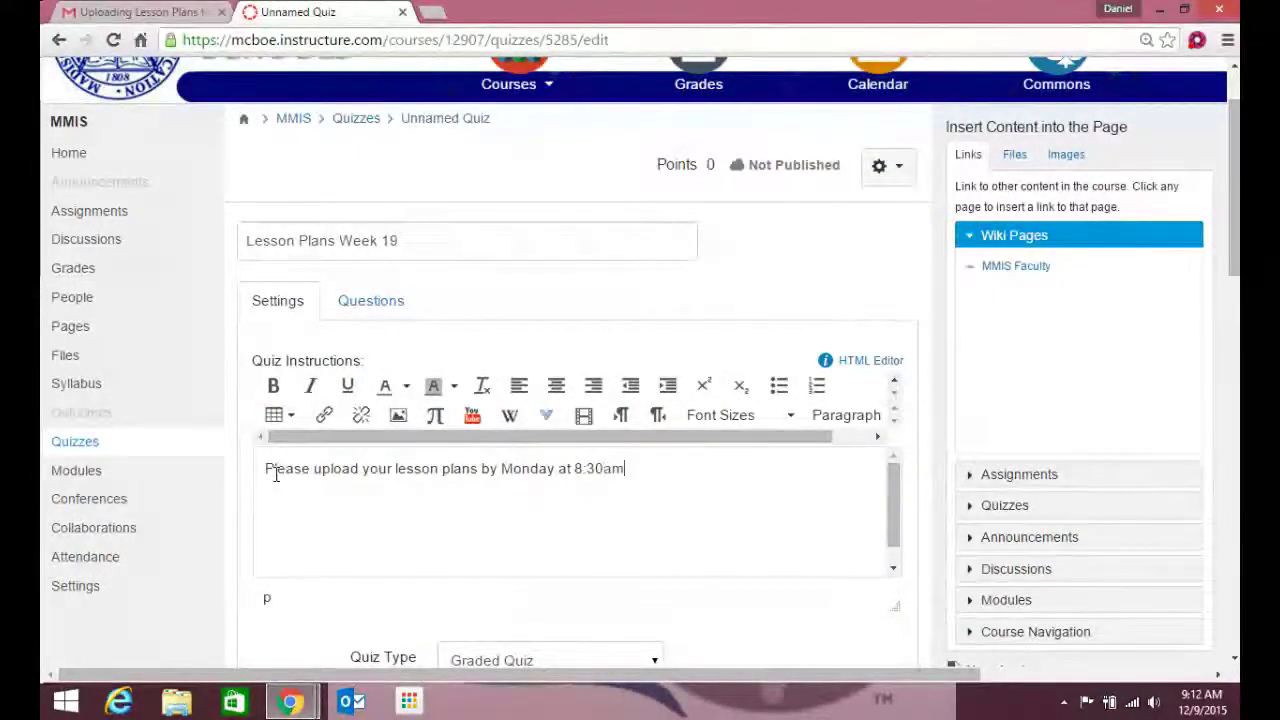
Leave the Assignment Group as Assignments and scroll down to the Assign due-date fields.
{"action": "scroll", "coordinate": [430, 480], "scroll_direction": "down", "scroll_amount": 2}
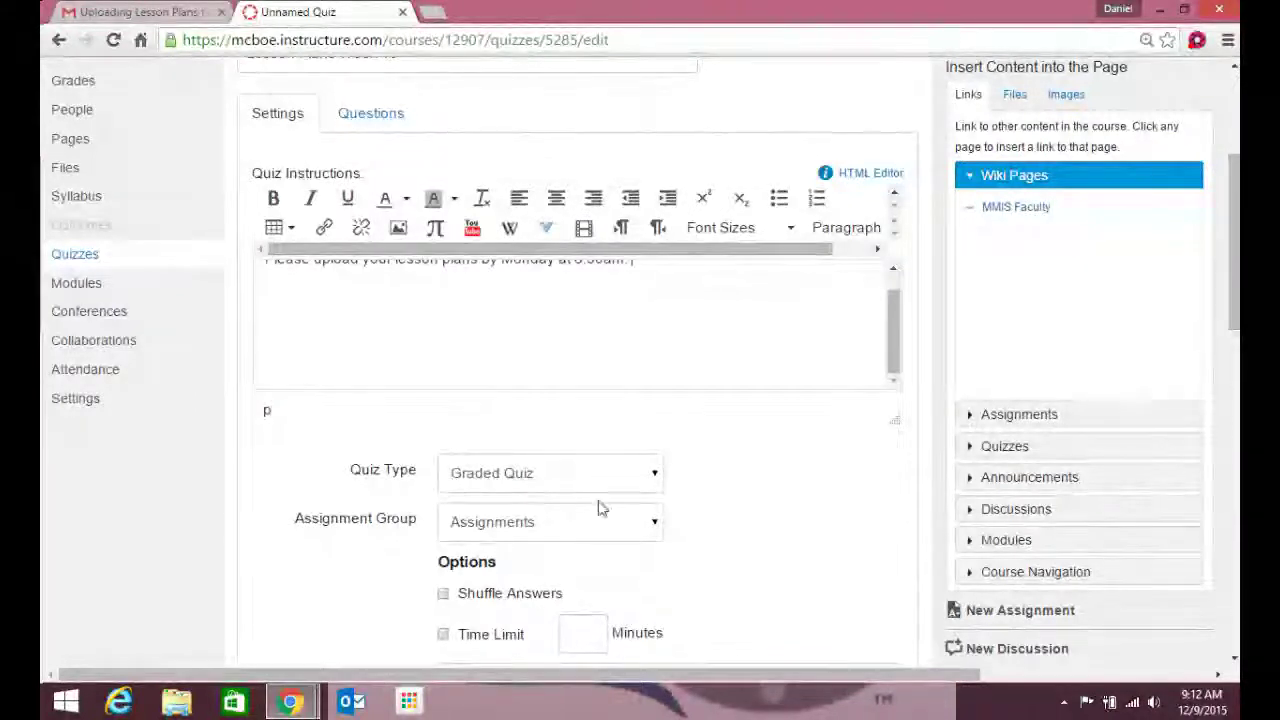
{"action": "left_click", "coordinate": [641, 522]}
{"action": "left_click", "coordinate": [639, 523]}
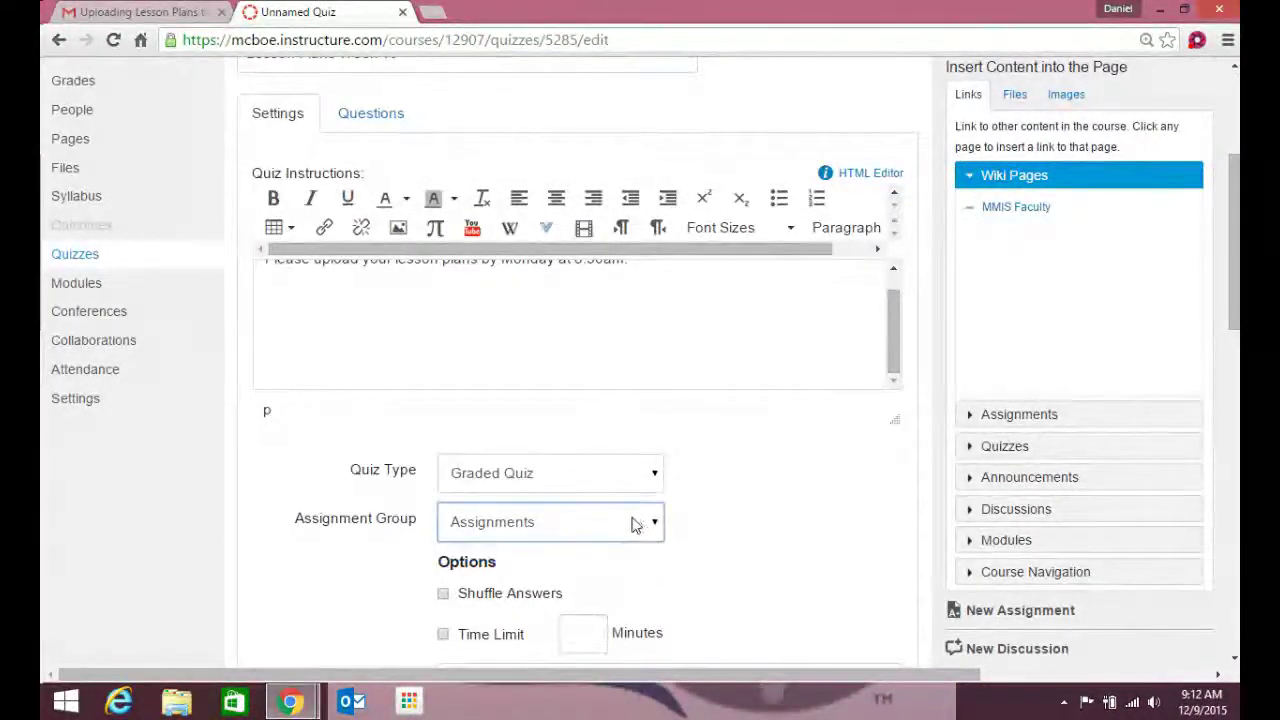
{"action": "scroll", "coordinate": [636, 525], "scroll_direction": "down", "scroll_amount": 1}
{"action": "scroll", "coordinate": [750, 435], "scroll_direction": "down", "scroll_amount": 2}
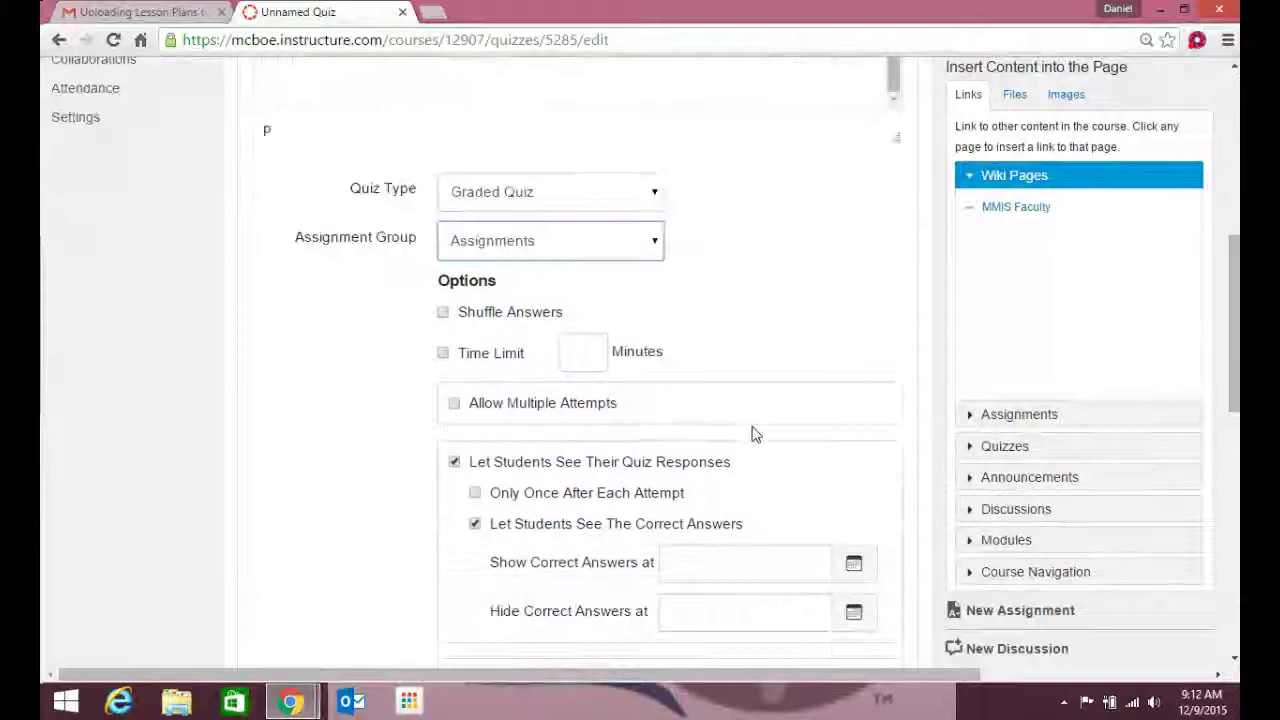
{"action": "scroll", "coordinate": [751, 434], "scroll_direction": "down", "scroll_amount": 1}
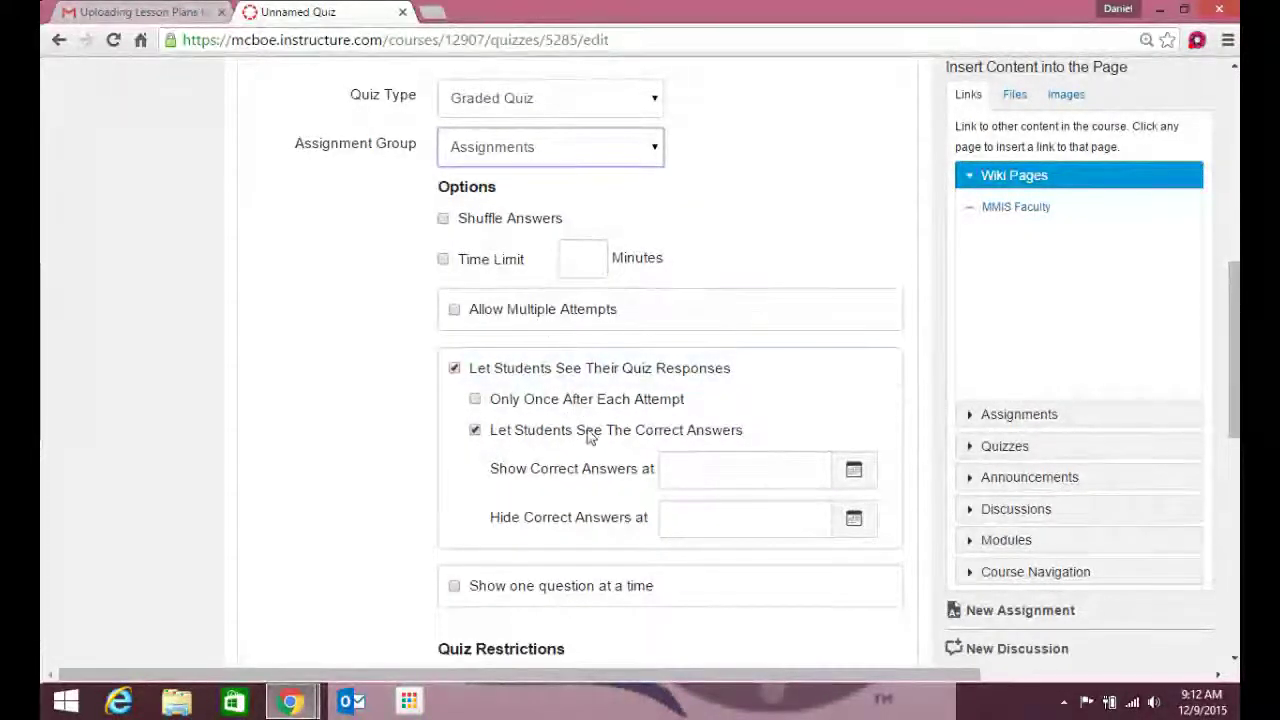
{"action": "scroll", "coordinate": [590, 437], "scroll_direction": "down", "scroll_amount": 2}
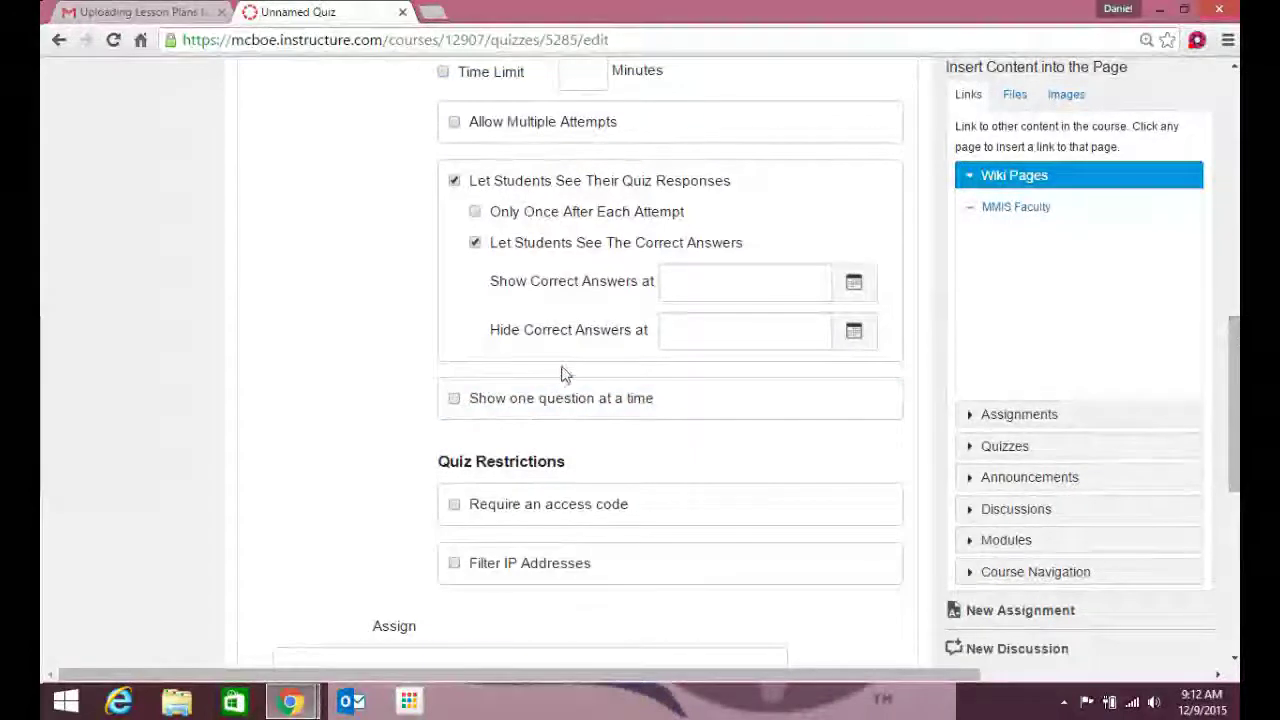
{"action": "scroll", "coordinate": [562, 373], "scroll_direction": "down", "scroll_amount": 3}
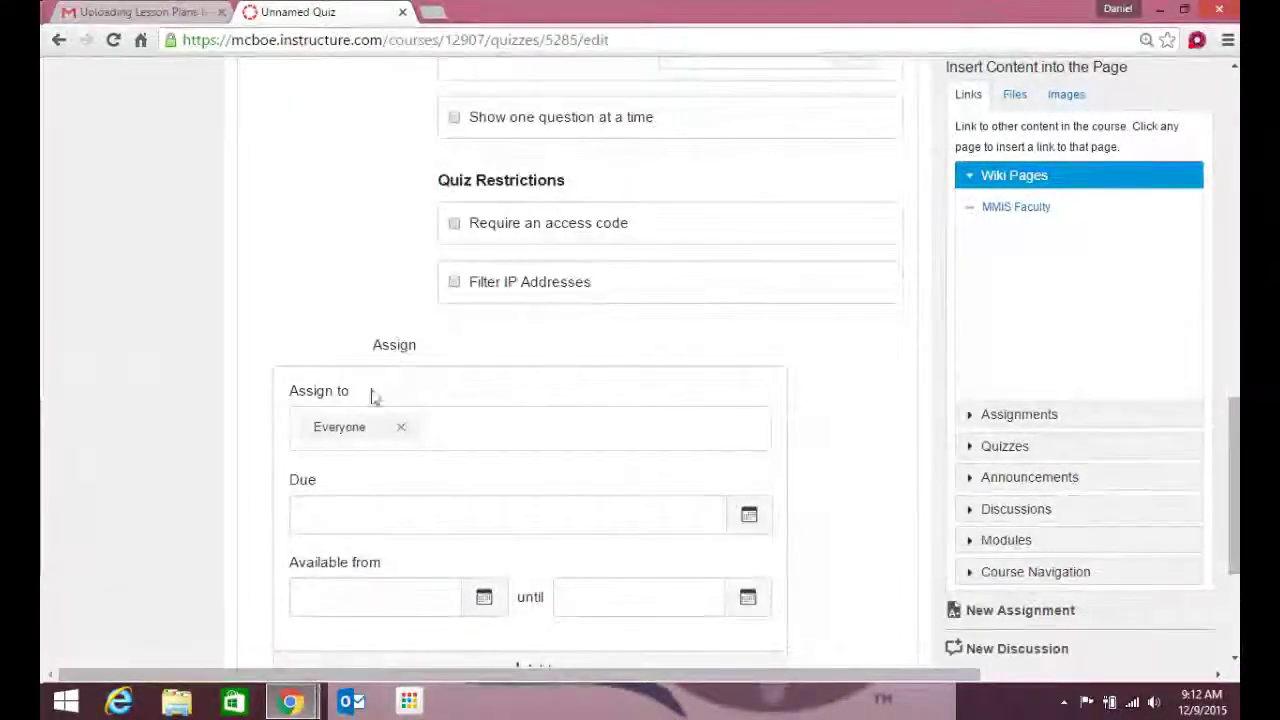
{"action": "scroll", "coordinate": [400, 400], "scroll_direction": "down", "scroll_amount": 1}
Set the quiz due date to January 4, 2016 at 8:30am.
{"action": "left_click", "coordinate": [745, 432]}
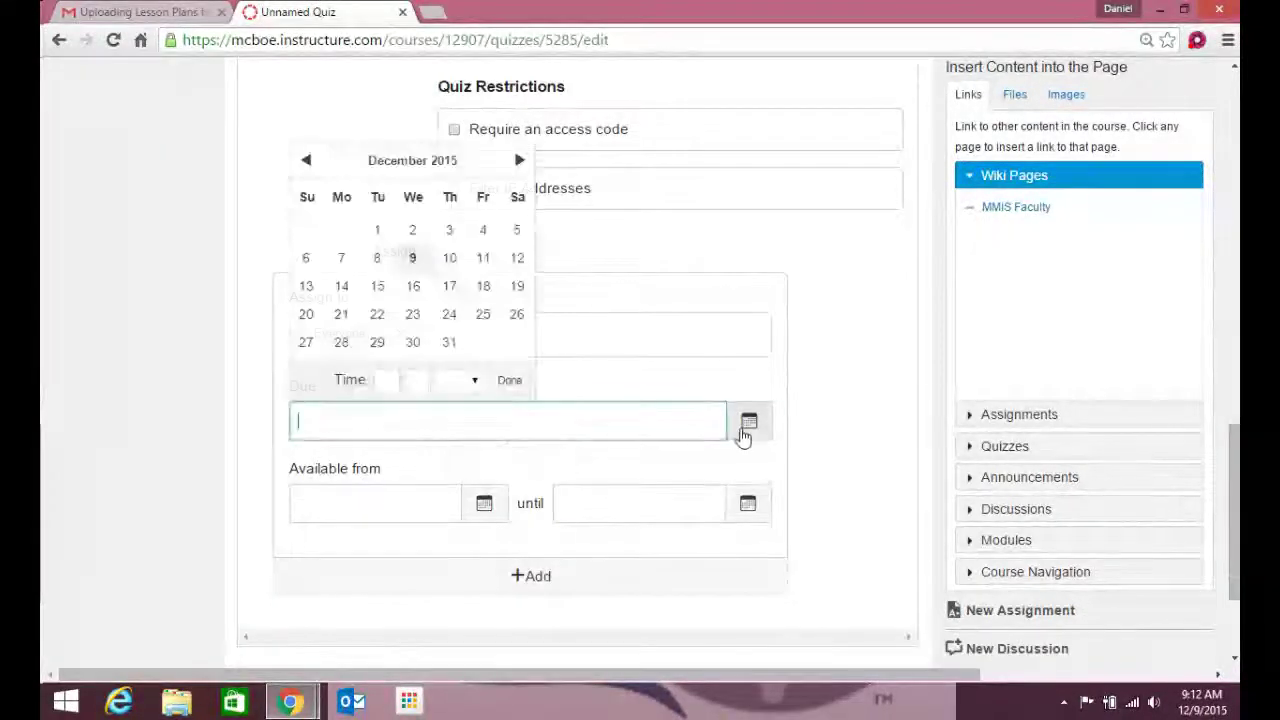
{"action": "left_click", "coordinate": [519, 162]}
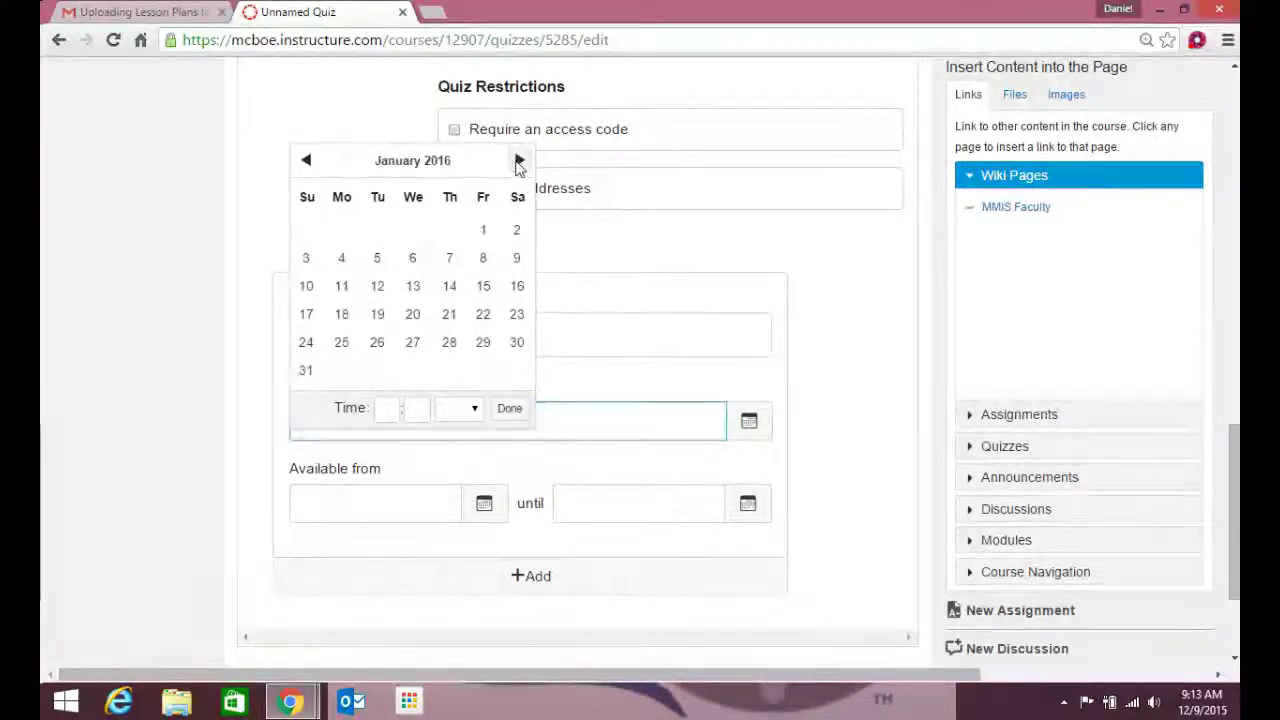
{"action": "left_click", "coordinate": [341, 260]}
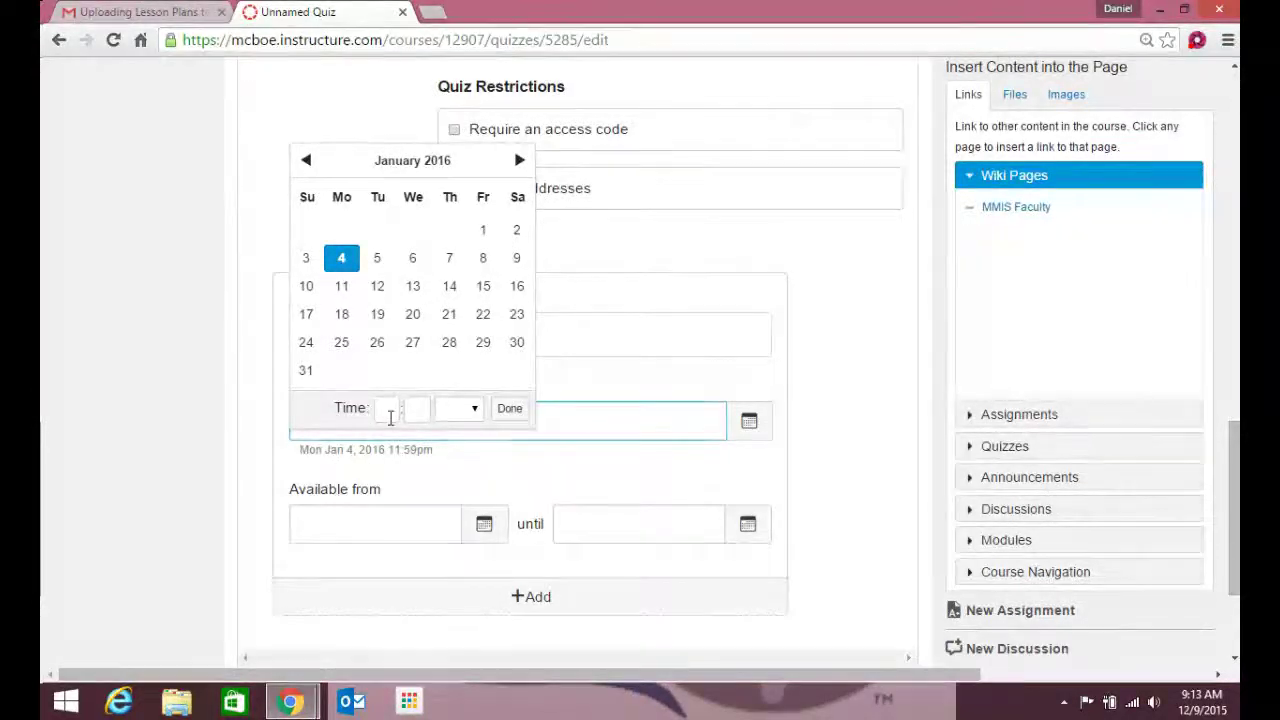
{"action": "left_click", "coordinate": [389, 411]}
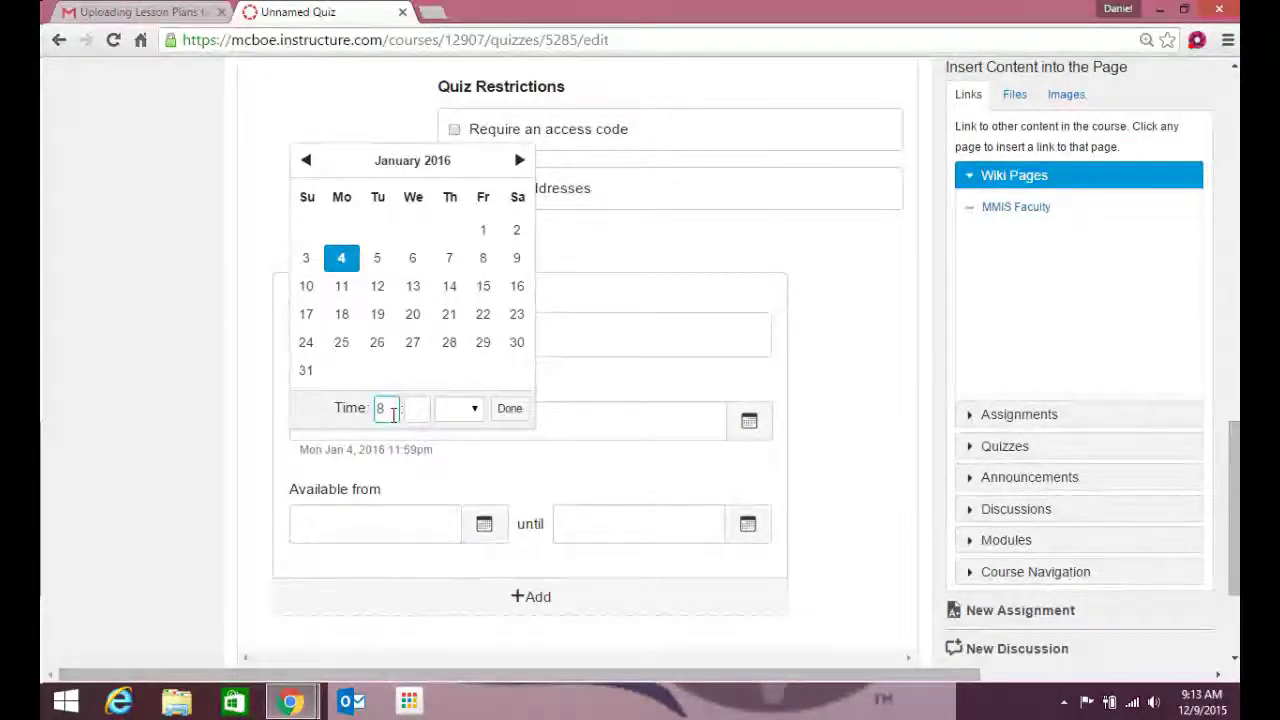
{"action": "type", "text": "30"}
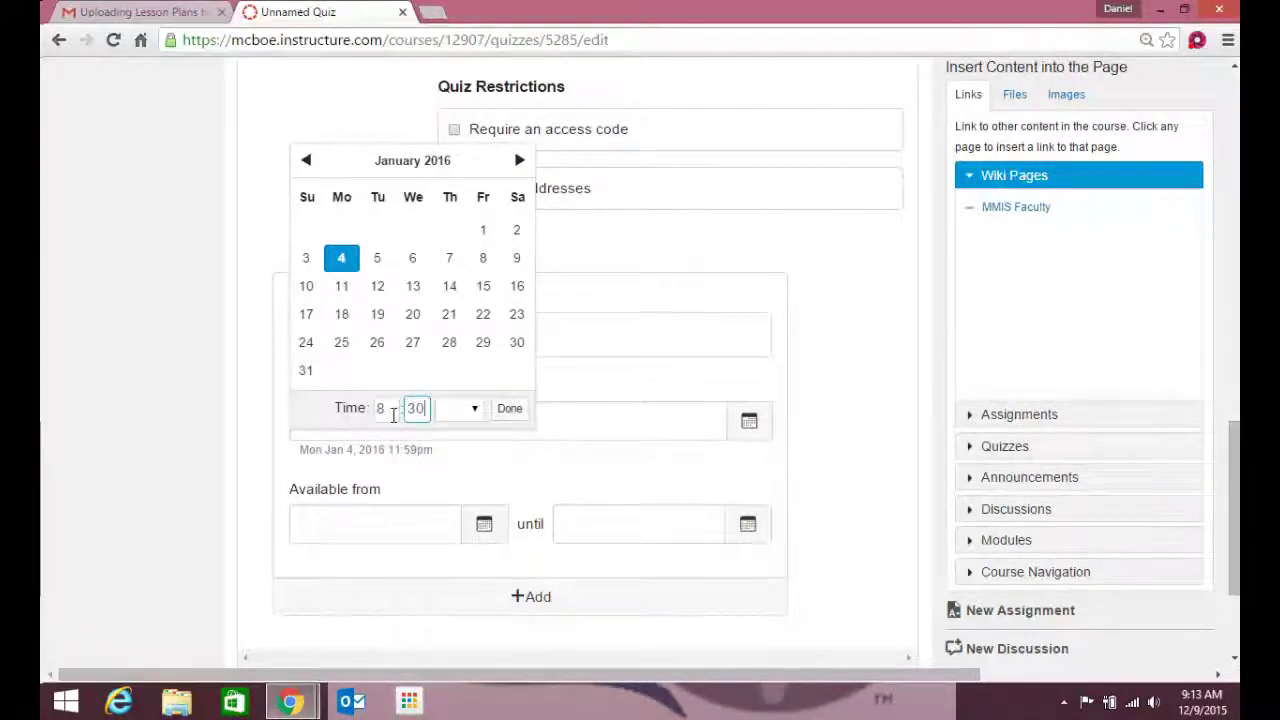
{"action": "key", "text": "Tab"}
{"action": "key", "text": "a"}
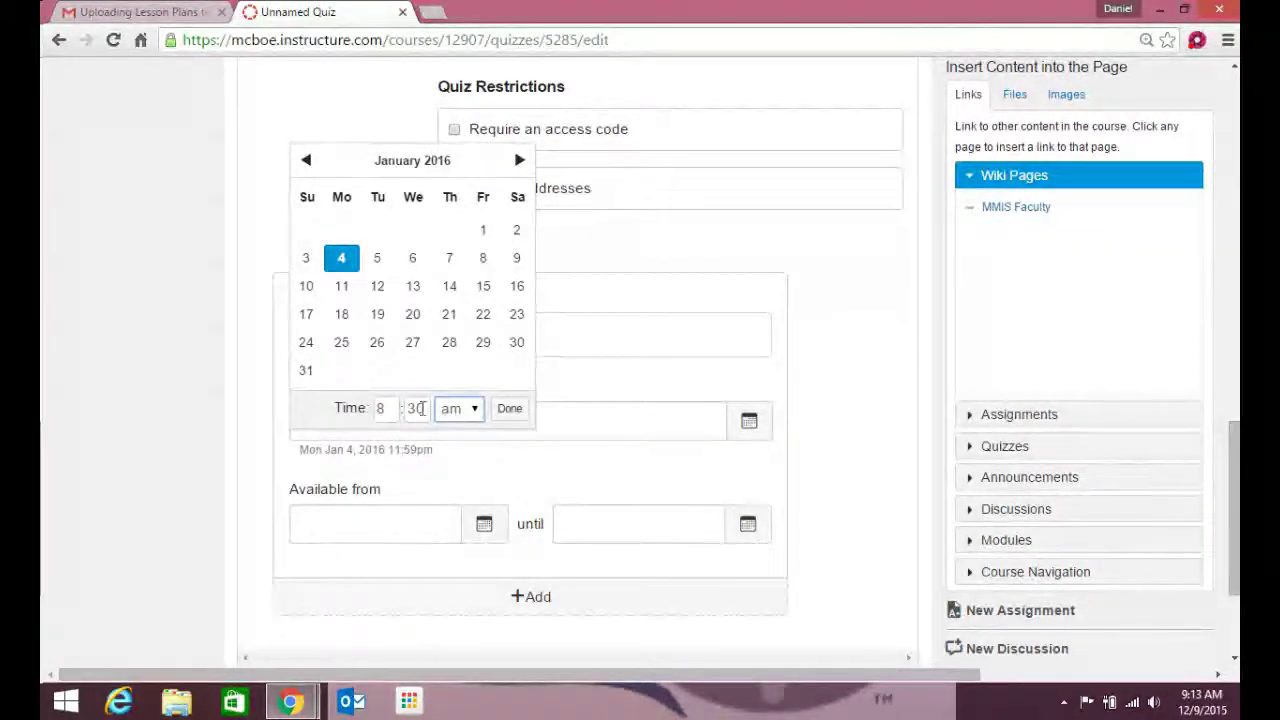
{"action": "left_click", "coordinate": [508, 410]}
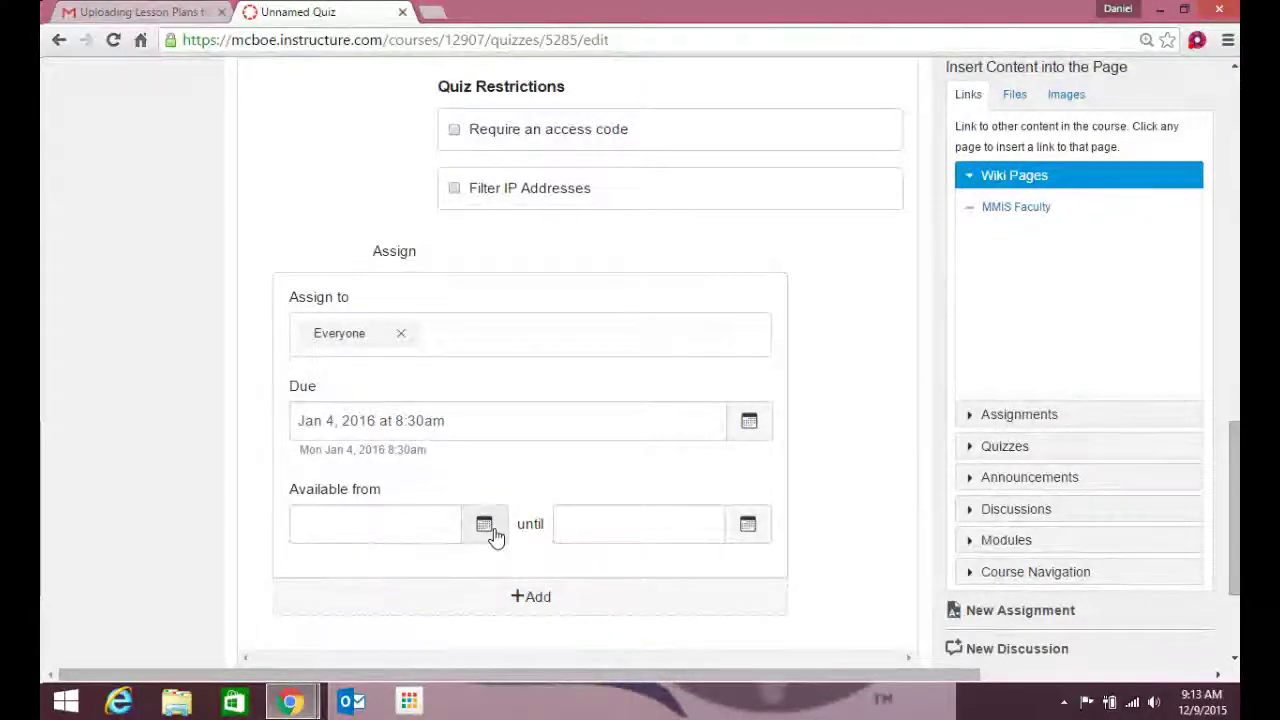
{"action": "scroll", "coordinate": [630, 525], "scroll_direction": "down", "scroll_amount": 2}
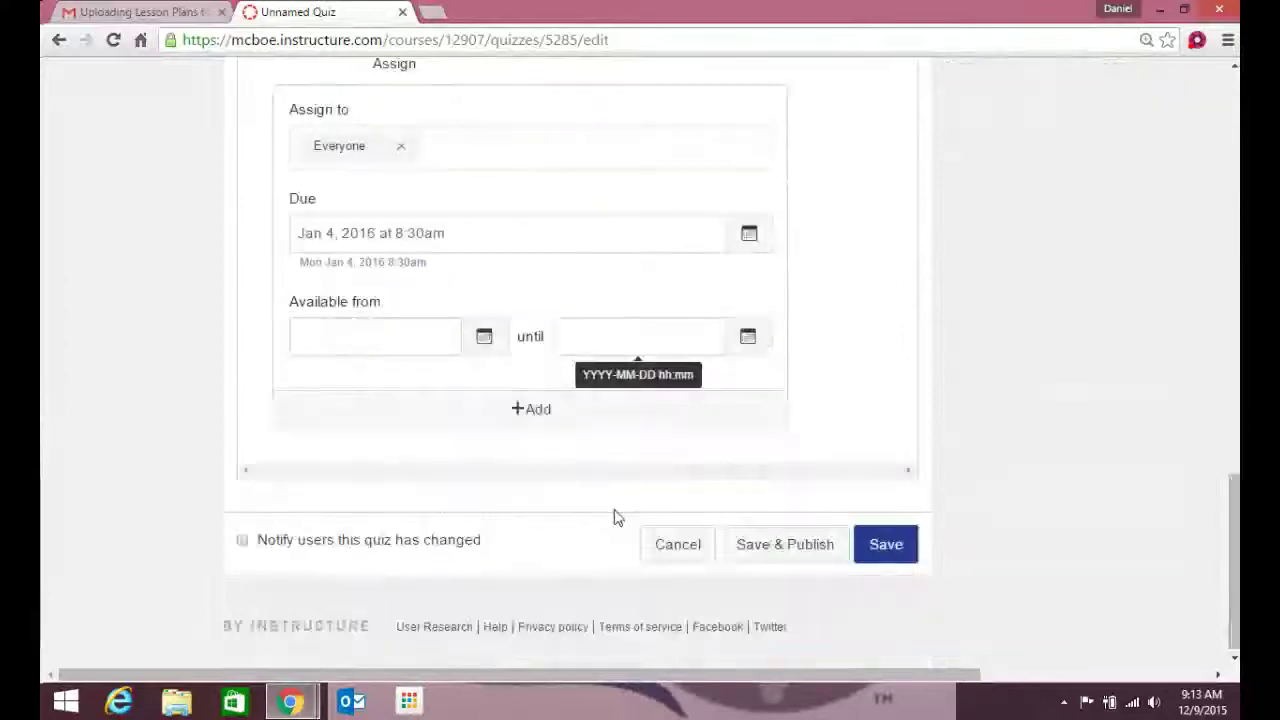
{"action": "scroll", "coordinate": [615, 517], "scroll_direction": "up", "scroll_amount": 10}
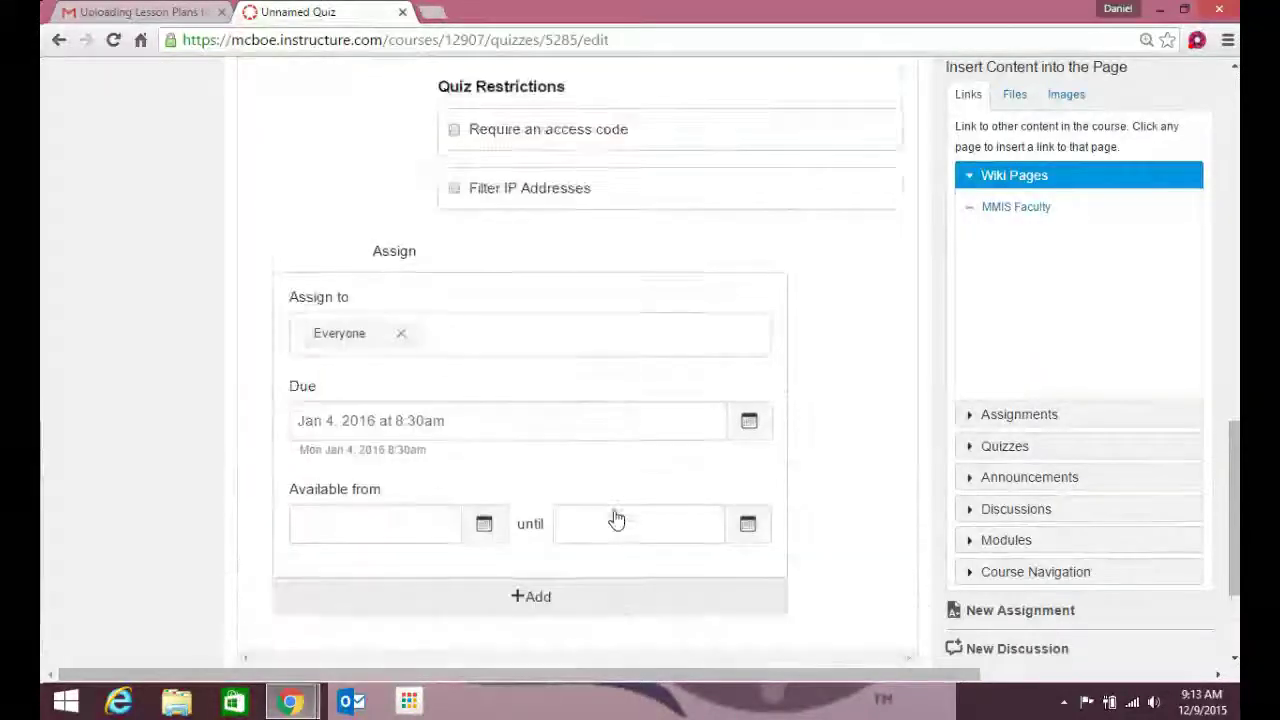
{"action": "scroll", "coordinate": [615, 517], "scroll_direction": "up", "scroll_amount": 4}
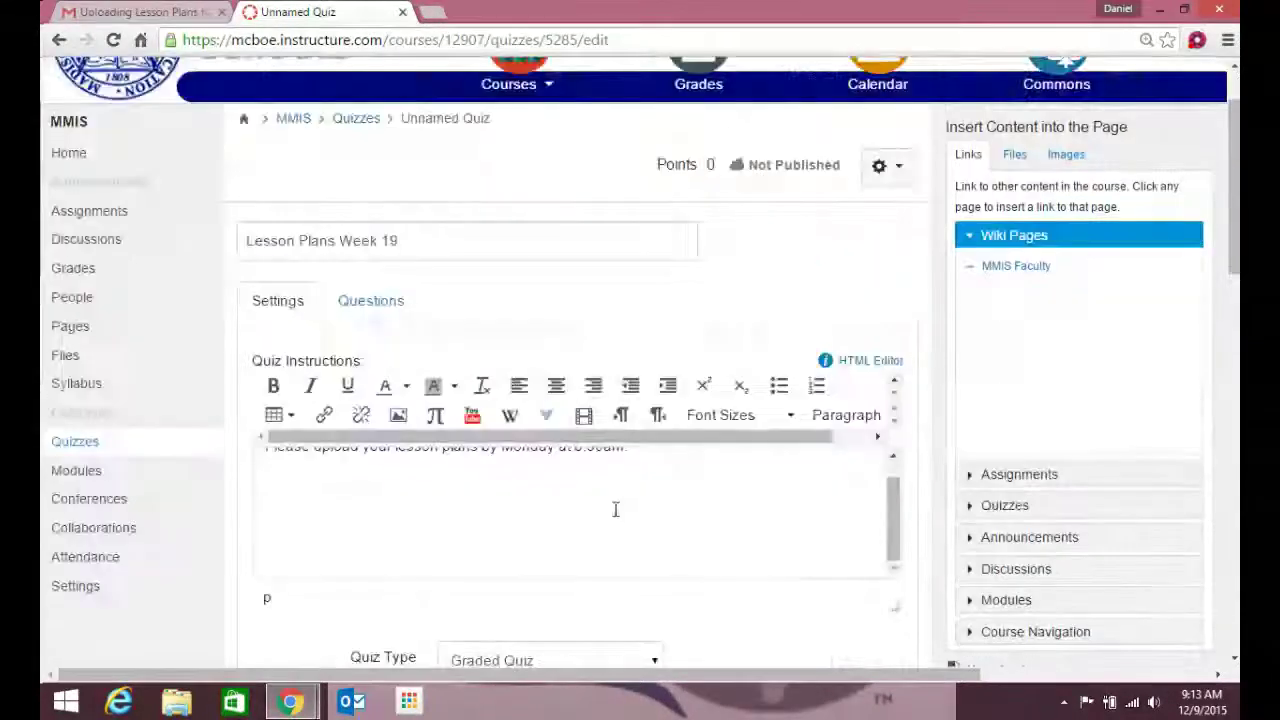
Add a new question reading 'Please upload your lesson plans to this quiz.'.
{"action": "left_click", "coordinate": [393, 311]}
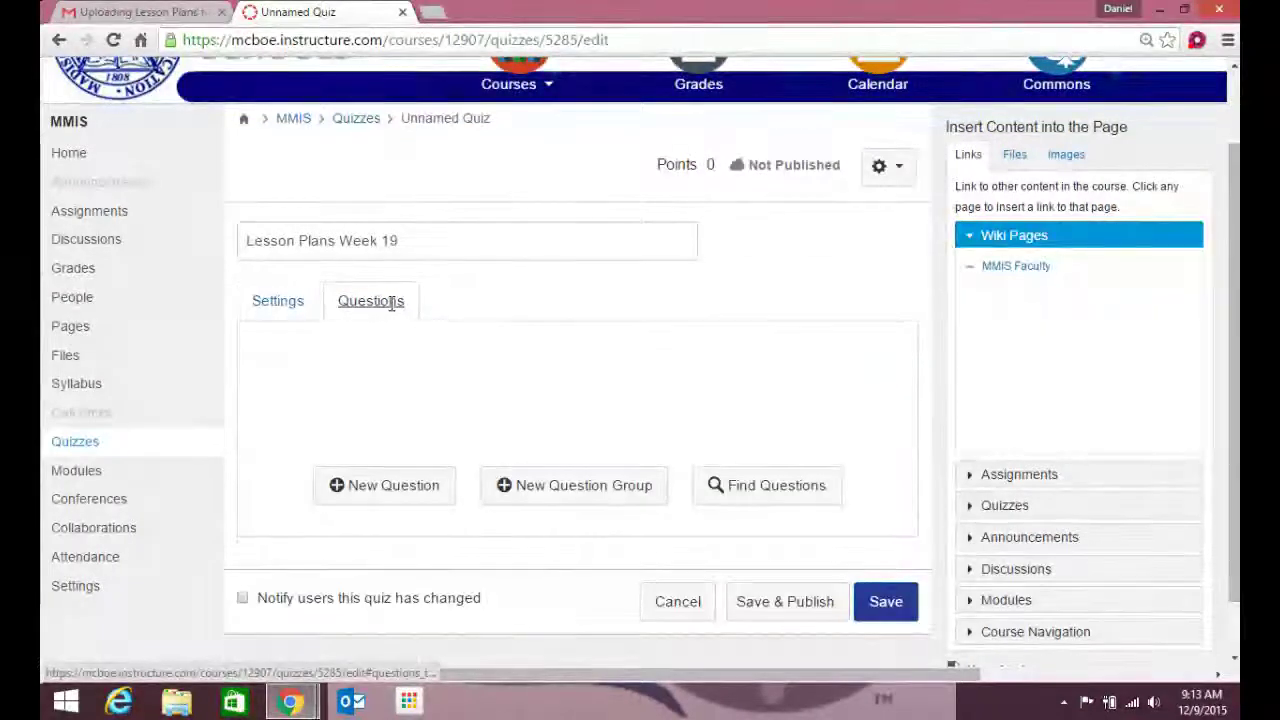
{"action": "left_click", "coordinate": [421, 490]}
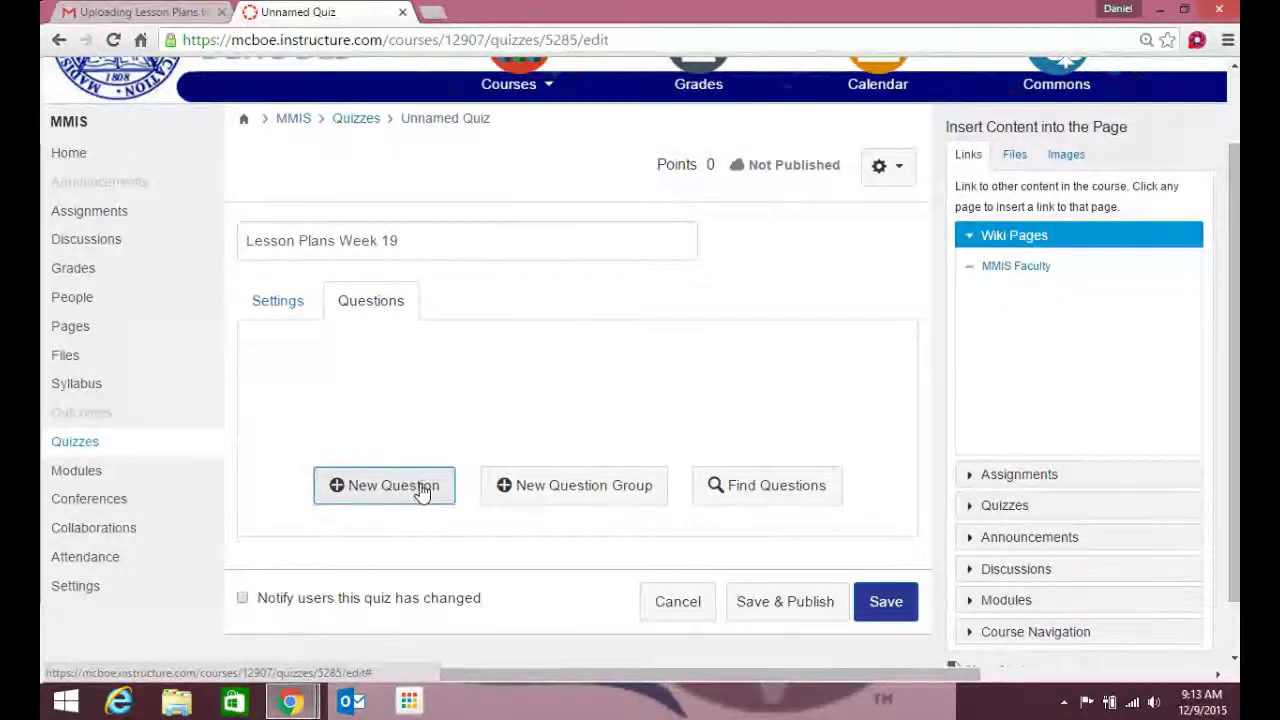
{"action": "left_click", "coordinate": [358, 332]}
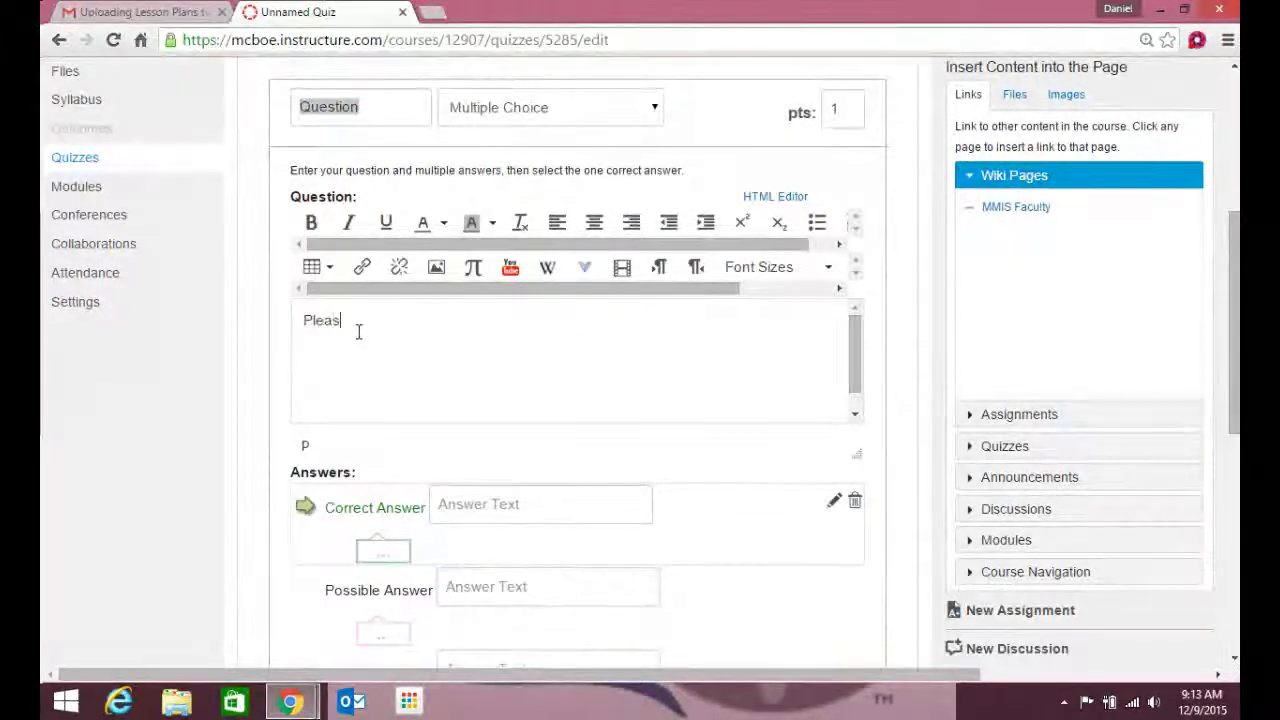
{"action": "type", "text": "Please upl"}
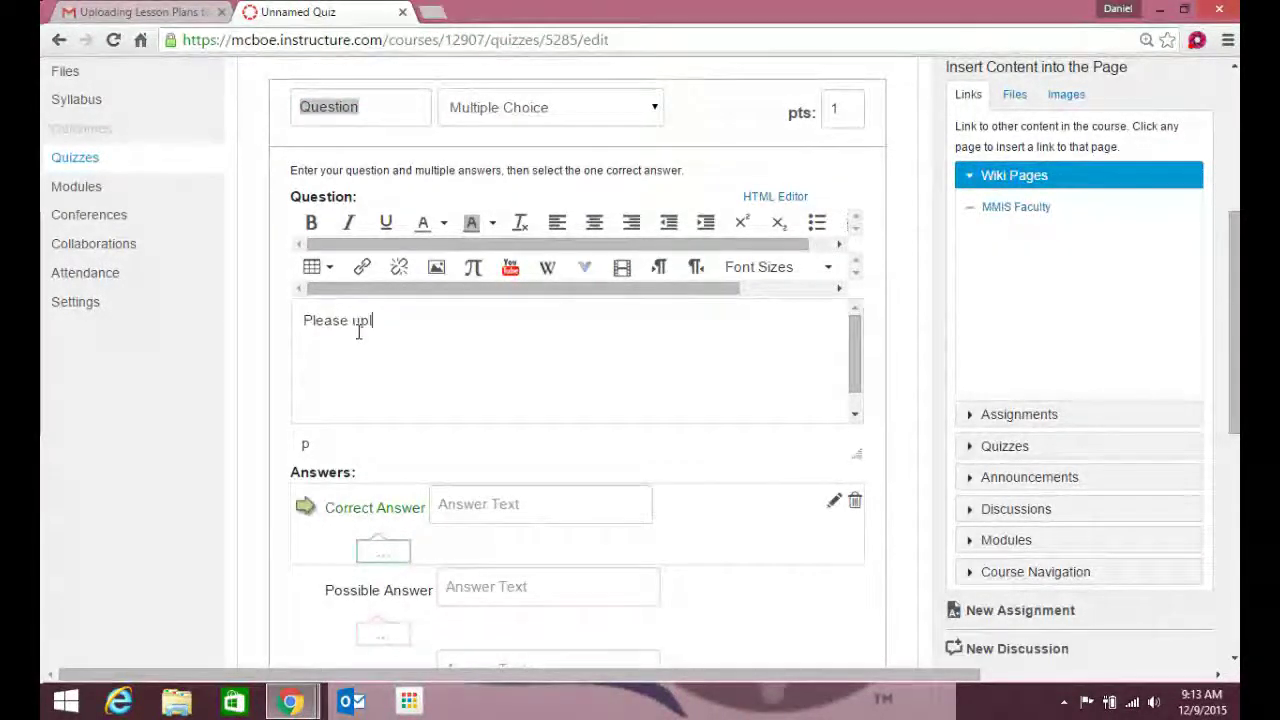
{"action": "type", "text": "oad you"}
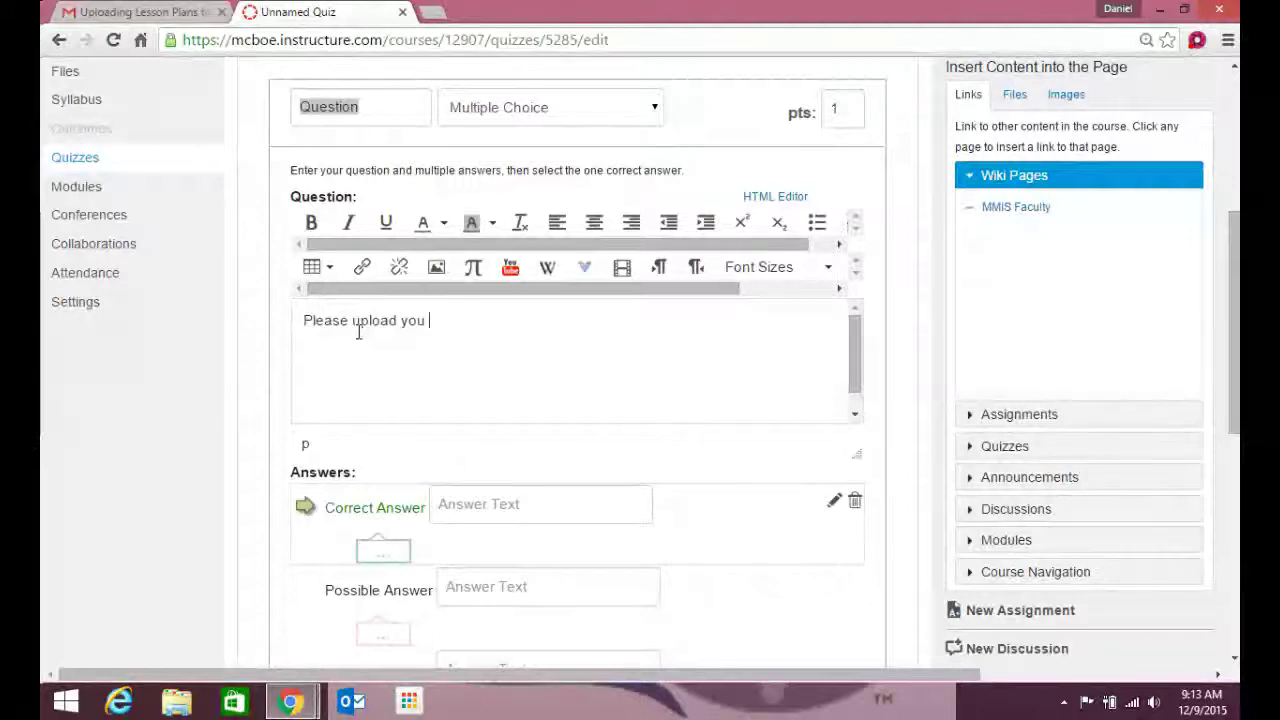
{"action": "type", "text": "r lesson "}
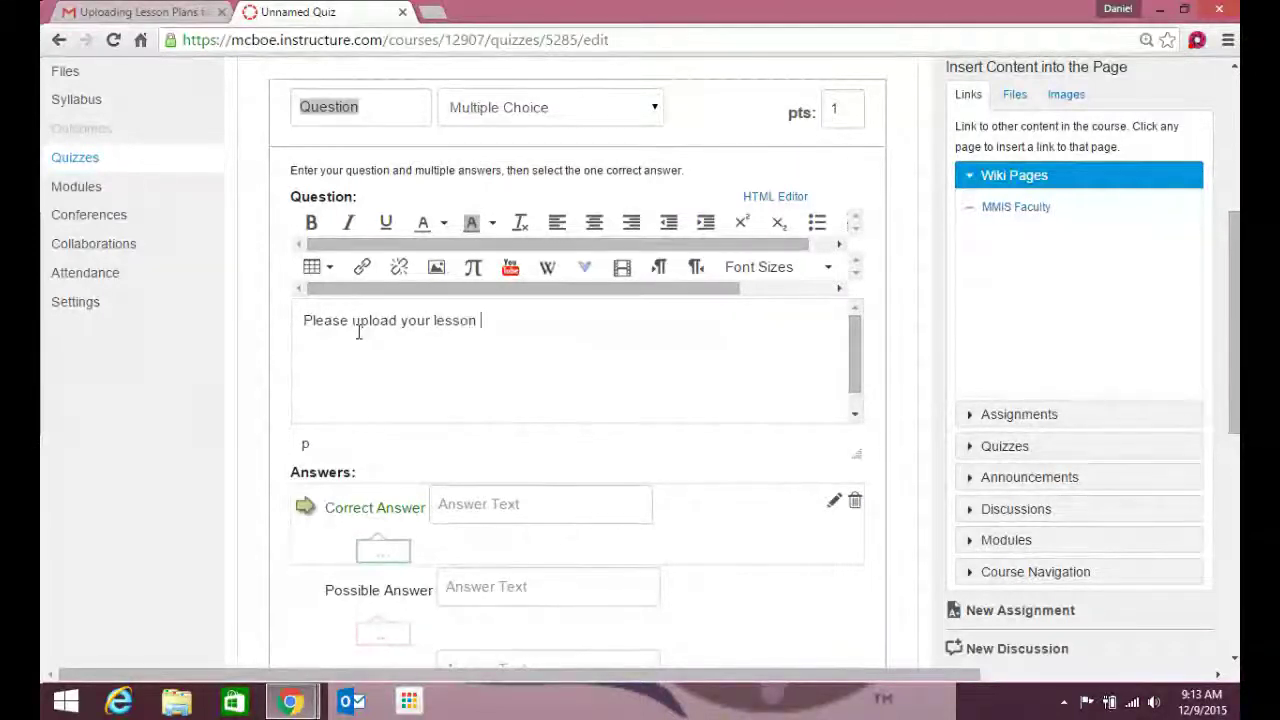
{"action": "type", "text": "plans t"}
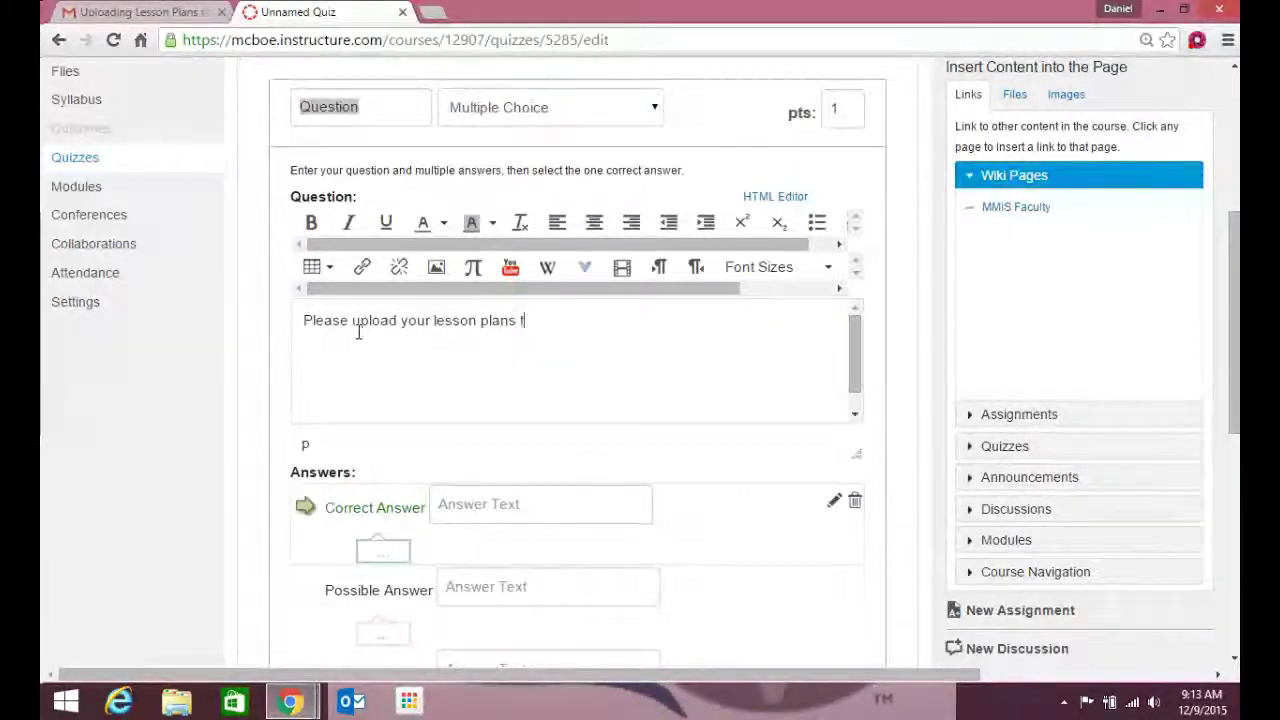
{"action": "type", "text": "o this "}
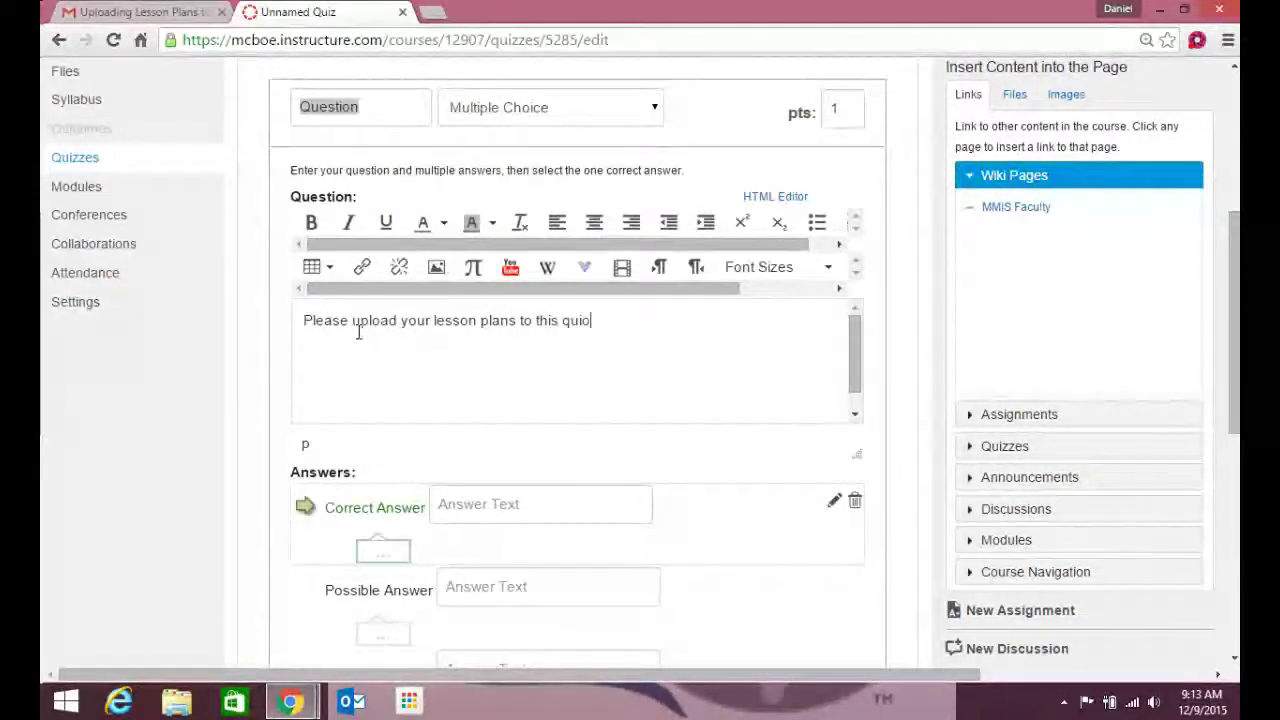
{"action": "type", "text": "quio"}
{"action": "key", "text": "BackSpace"}
{"action": "key", "text": "BackSpace"}
{"action": "type", "text": "iz"}
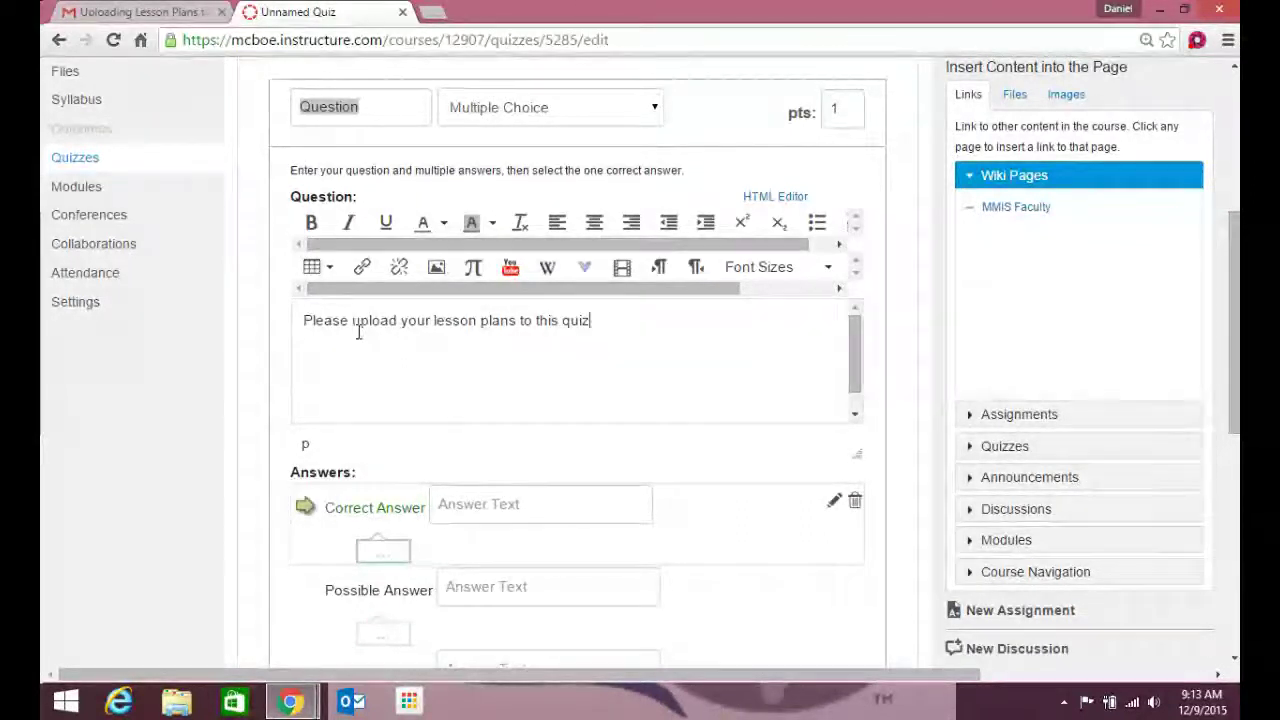
{"action": "type", "text": "."}
{"action": "scroll", "coordinate": [355, 330], "scroll_direction": "down", "scroll_amount": 2}
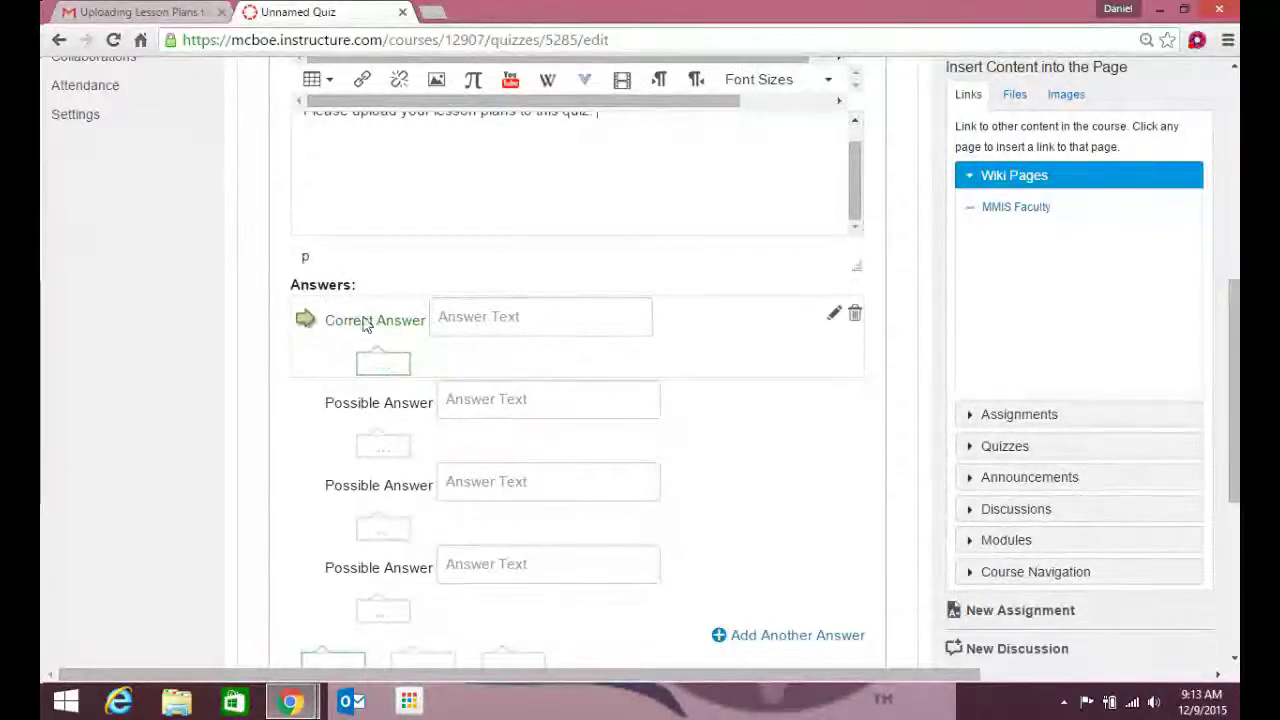
{"action": "scroll", "coordinate": [360, 370], "scroll_direction": "down", "scroll_amount": 3}
{"action": "scroll", "coordinate": [437, 394], "scroll_direction": "up", "scroll_amount": 5}
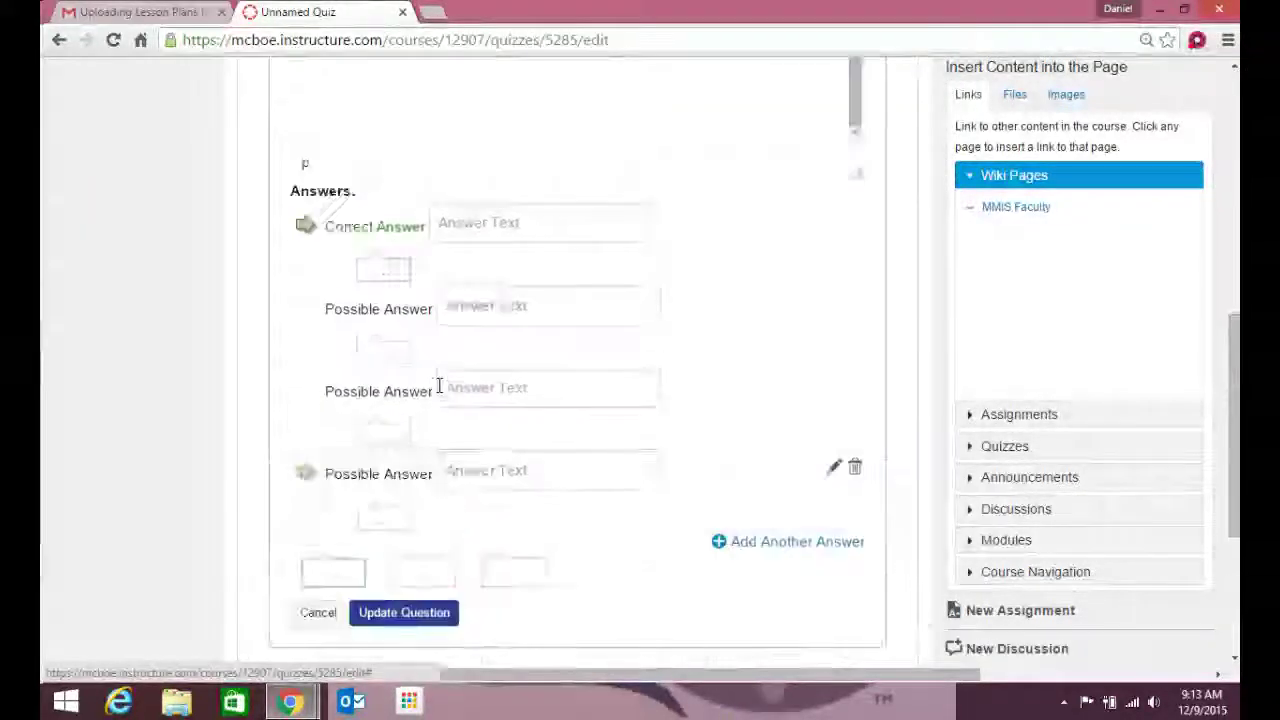
{"action": "scroll", "coordinate": [440, 390], "scroll_direction": "up", "scroll_amount": 2}
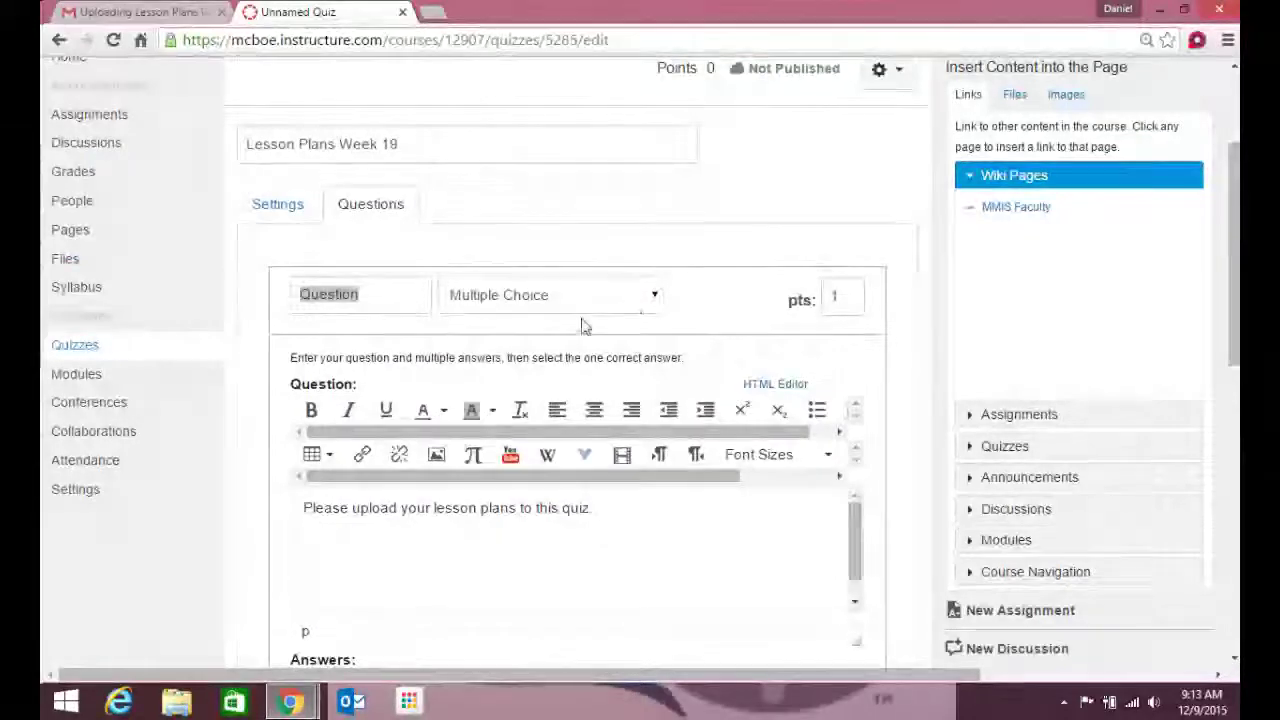
Change the question type to File Upload Question and save it as a 1-point question.
{"action": "left_click", "coordinate": [648, 302]}
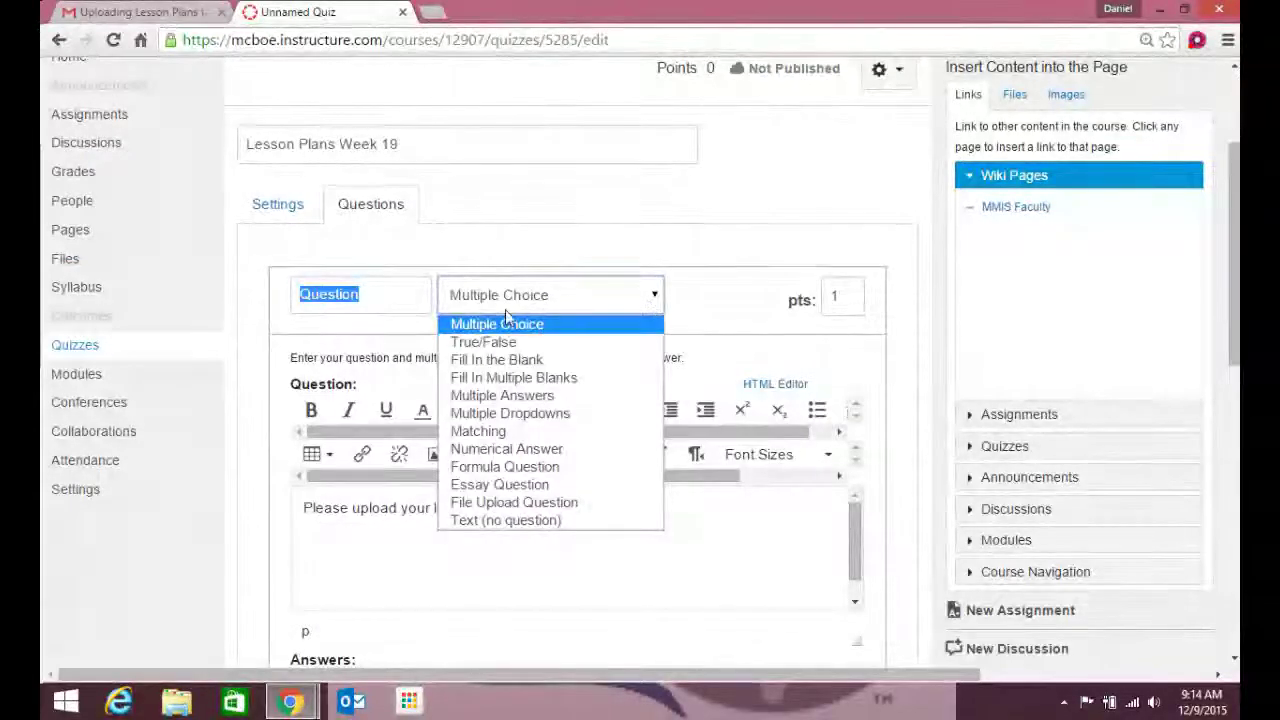
{"action": "left_click", "coordinate": [533, 502]}
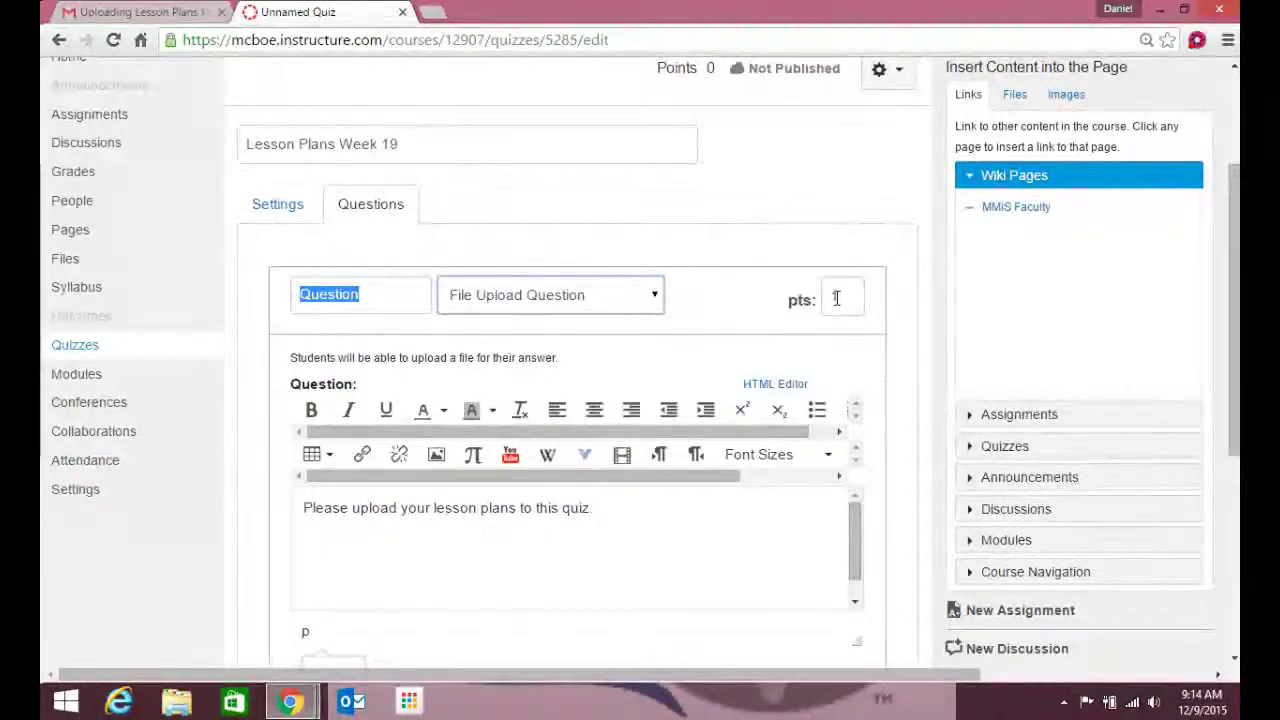
{"action": "scroll", "coordinate": [748, 320], "scroll_direction": "down", "scroll_amount": 2}
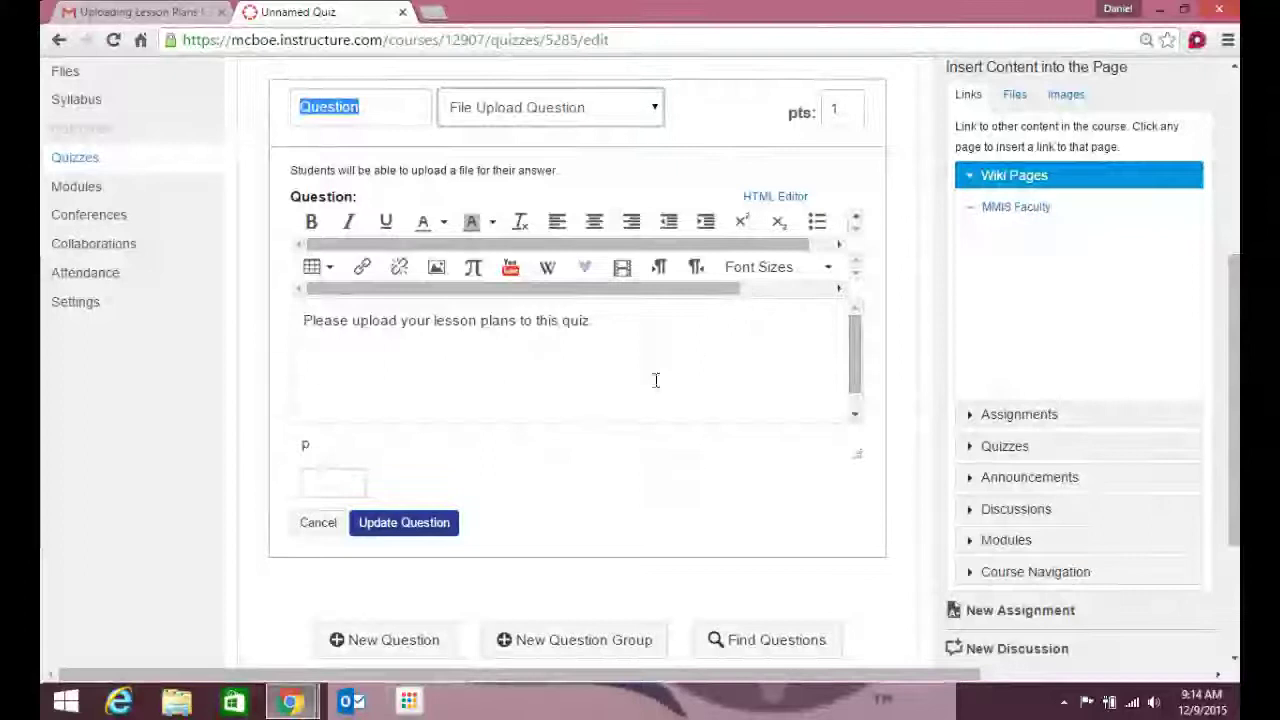
{"action": "left_click", "coordinate": [449, 524]}
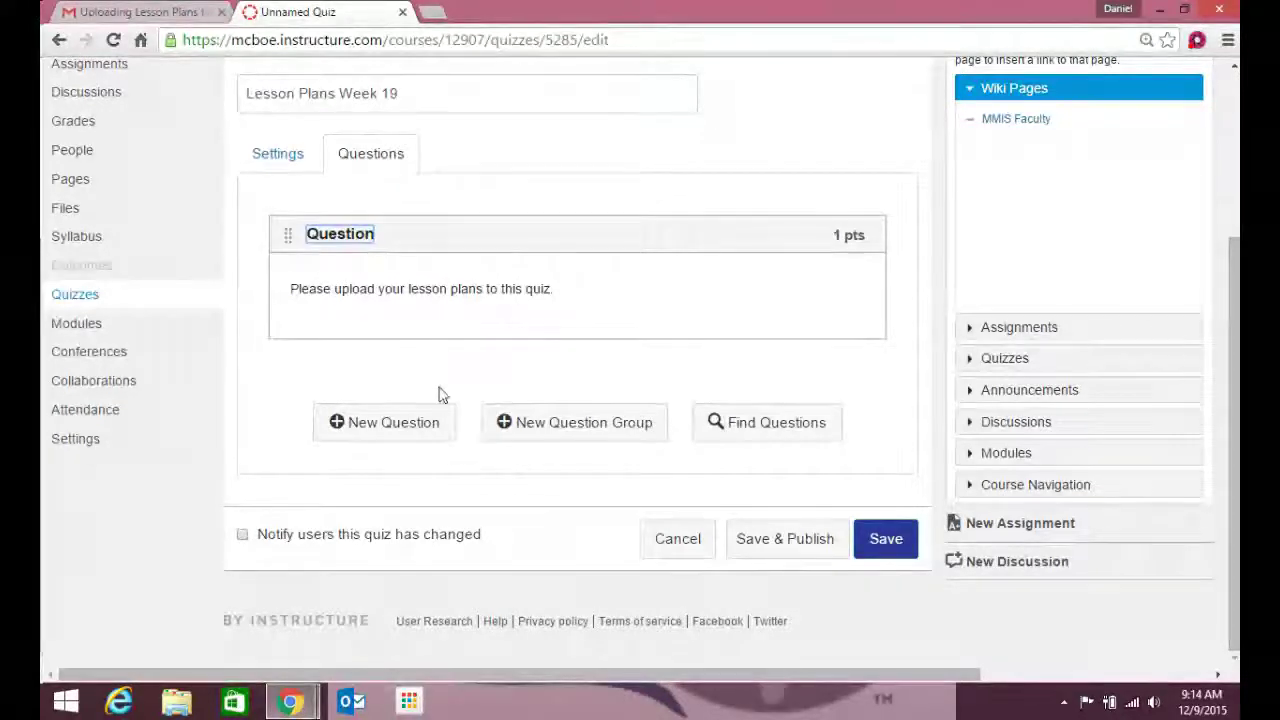
Add the 'additional lesson plans' upload question from the unfiled question bank.
{"action": "left_click", "coordinate": [372, 428]}
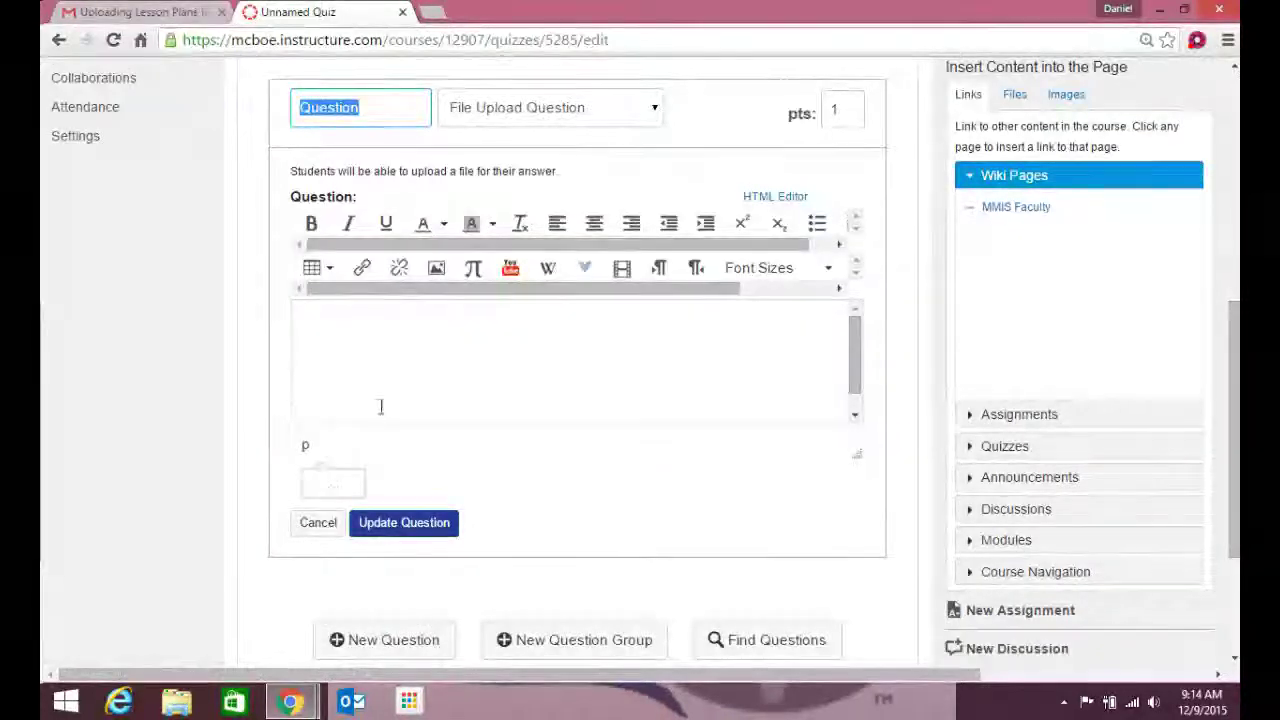
{"action": "scroll", "coordinate": [537, 370], "scroll_direction": "up", "scroll_amount": 2}
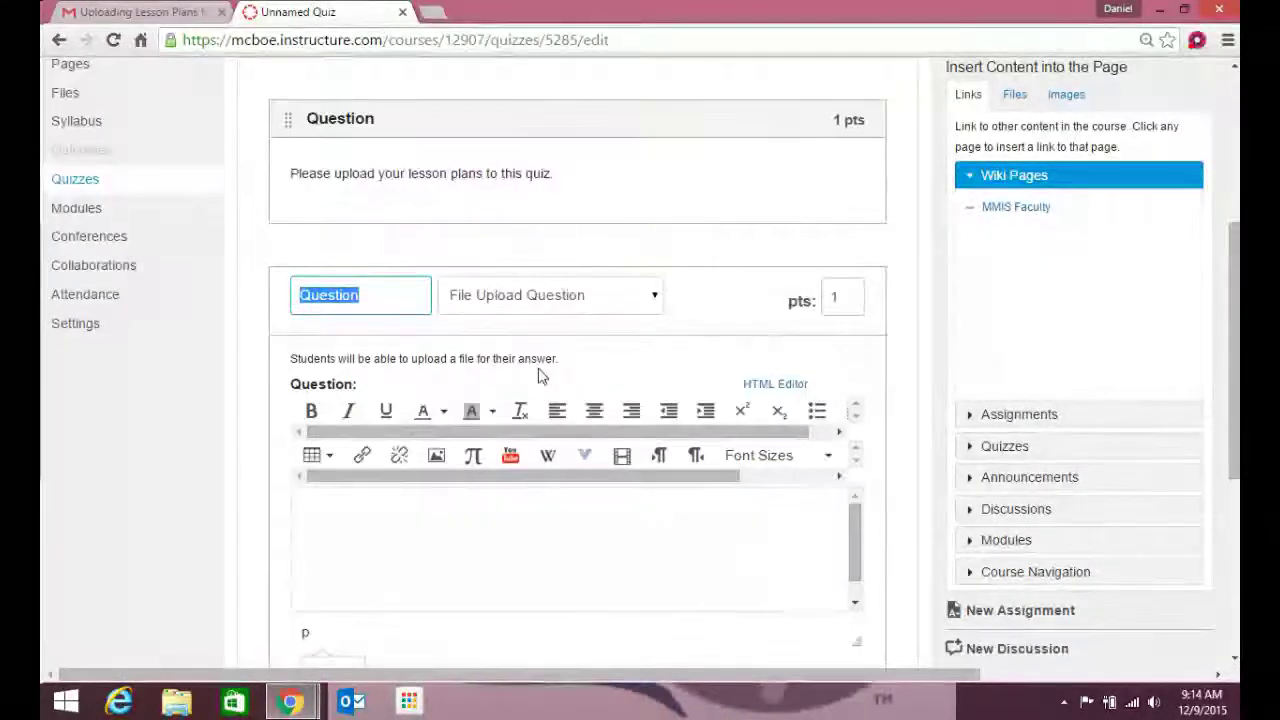
{"action": "scroll", "coordinate": [540, 373], "scroll_direction": "down", "scroll_amount": 1}
{"action": "scroll", "coordinate": [542, 378], "scroll_direction": "down", "scroll_amount": 1}
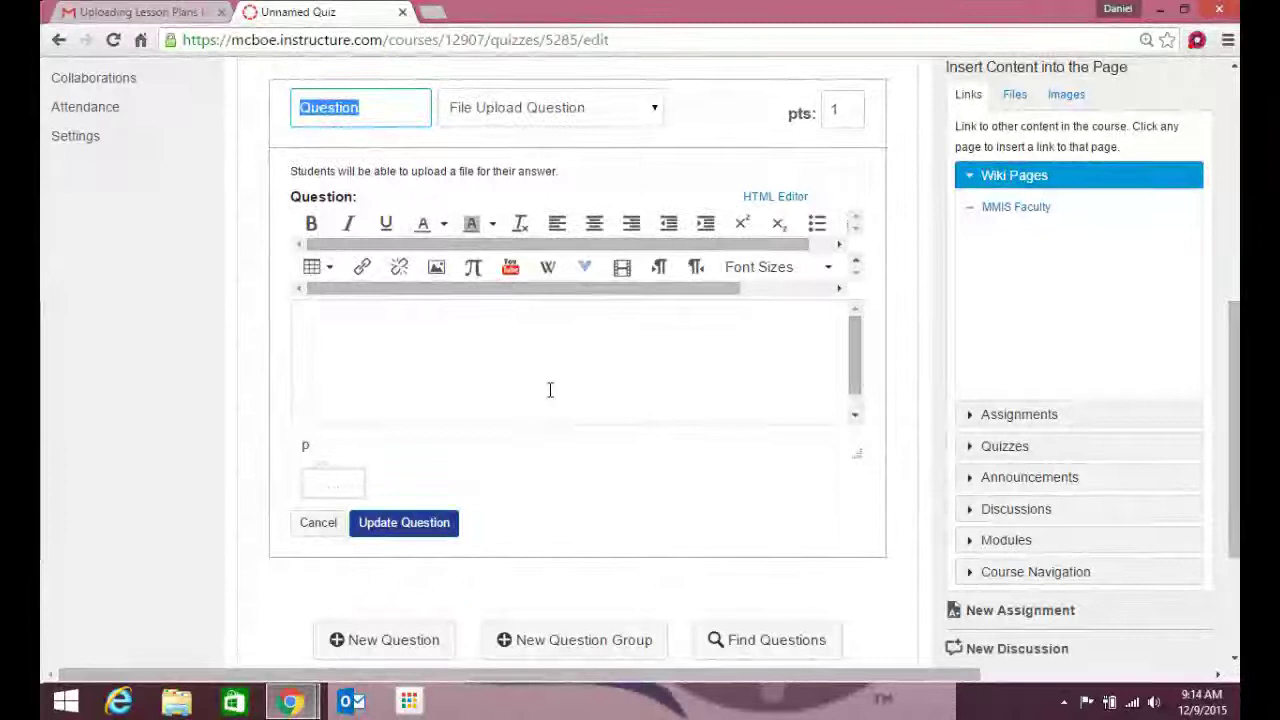
{"action": "scroll", "coordinate": [548, 392], "scroll_direction": "down", "scroll_amount": 1}
{"action": "scroll", "coordinate": [548, 397], "scroll_direction": "up", "scroll_amount": 2}
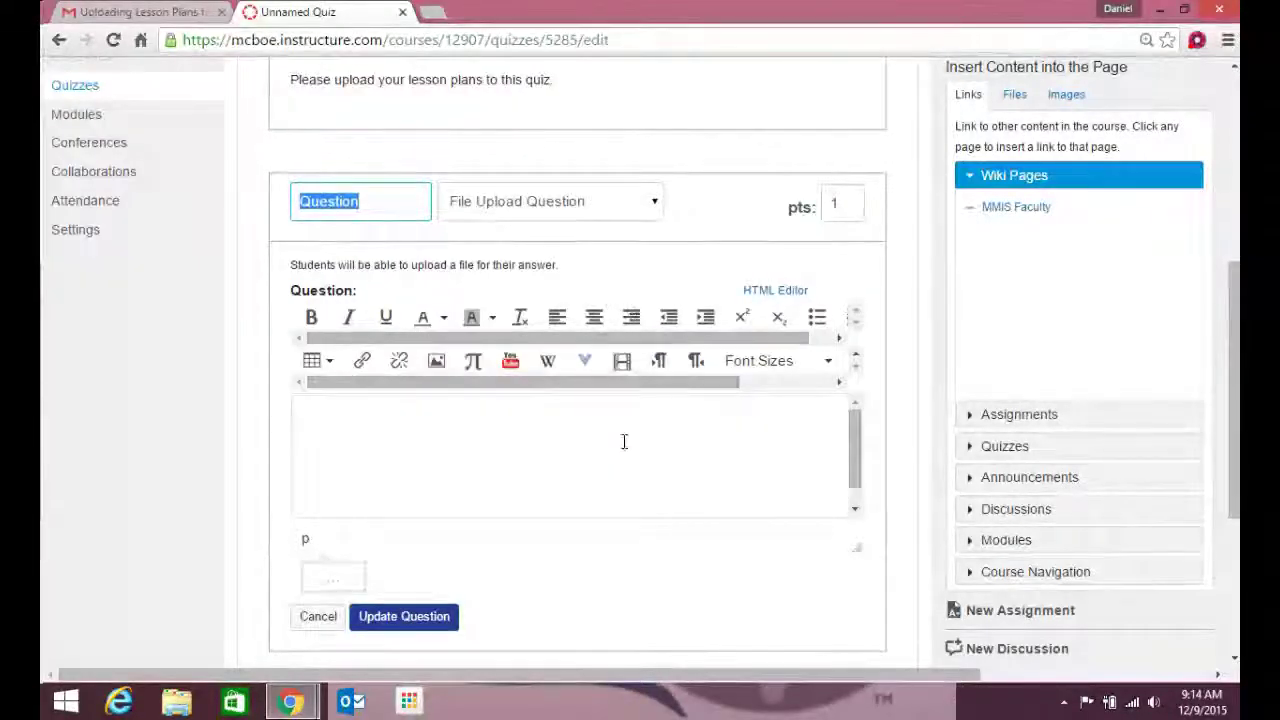
{"action": "scroll", "coordinate": [630, 455], "scroll_direction": "down", "scroll_amount": 1}
{"action": "scroll", "coordinate": [637, 470], "scroll_direction": "down", "scroll_amount": 2}
{"action": "left_click", "coordinate": [756, 466]}
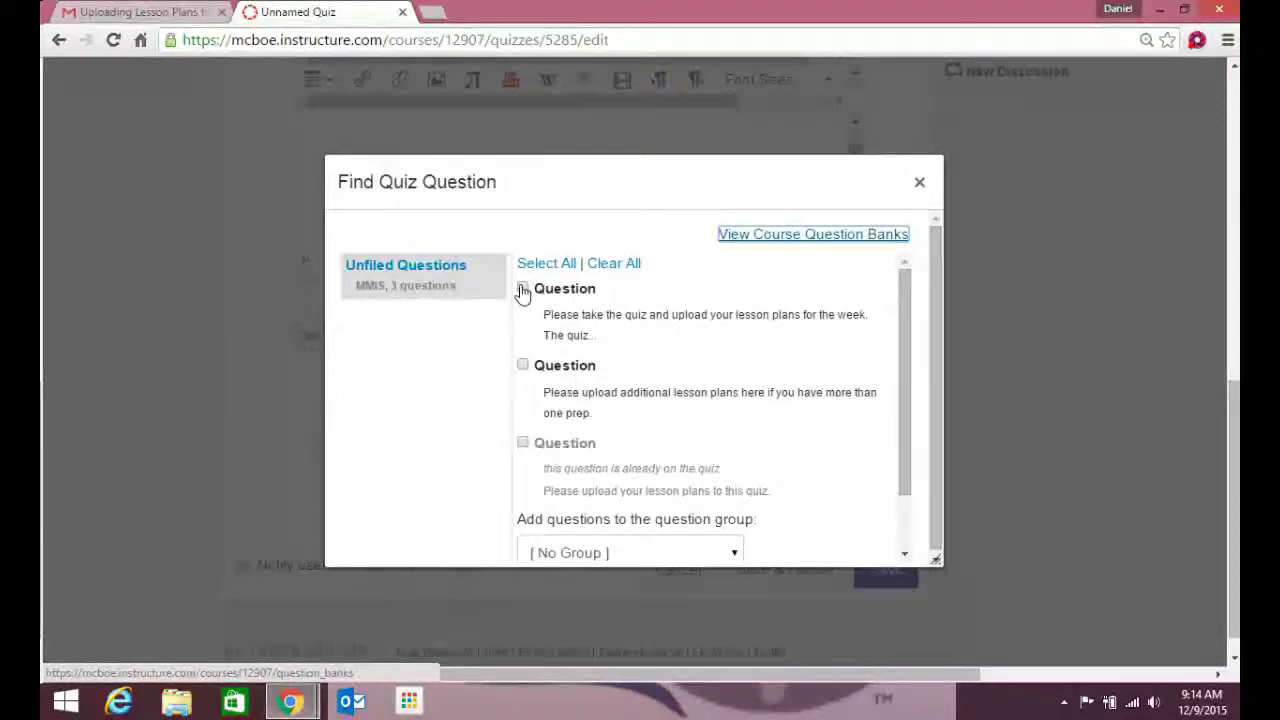
{"action": "left_click", "coordinate": [522, 366]}
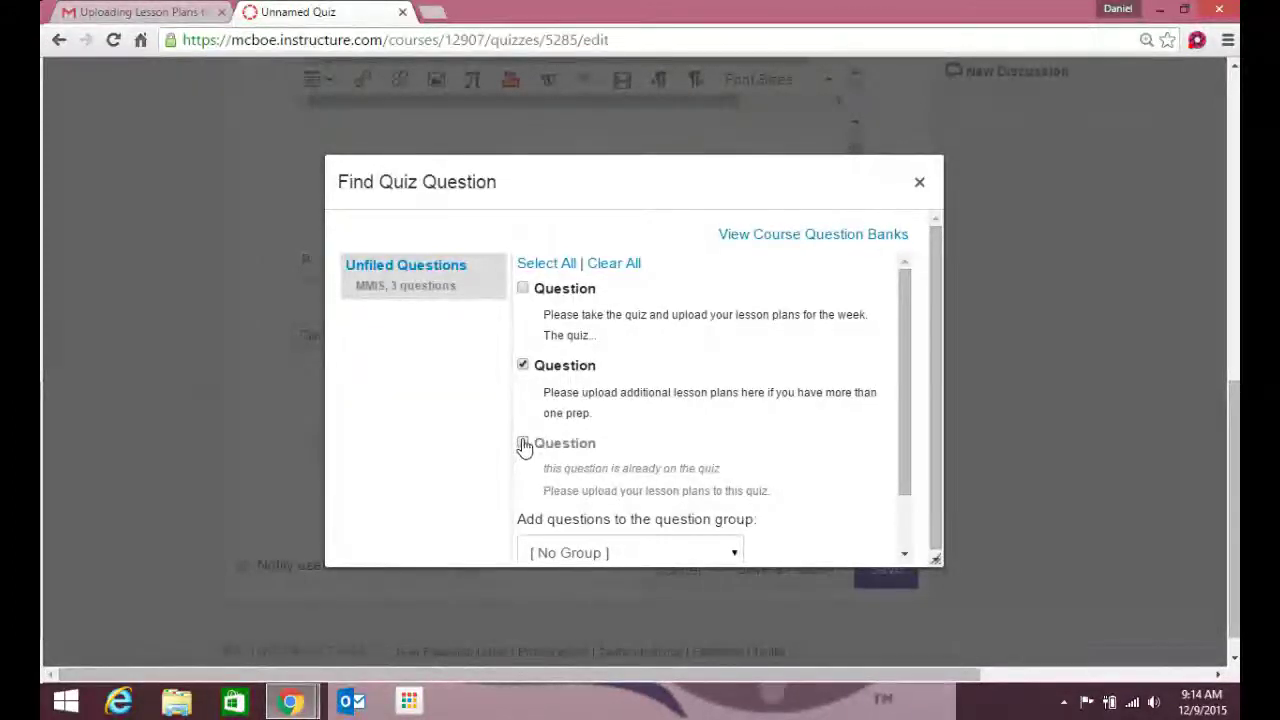
{"action": "scroll", "coordinate": [735, 415], "scroll_direction": "down", "scroll_amount": 1}
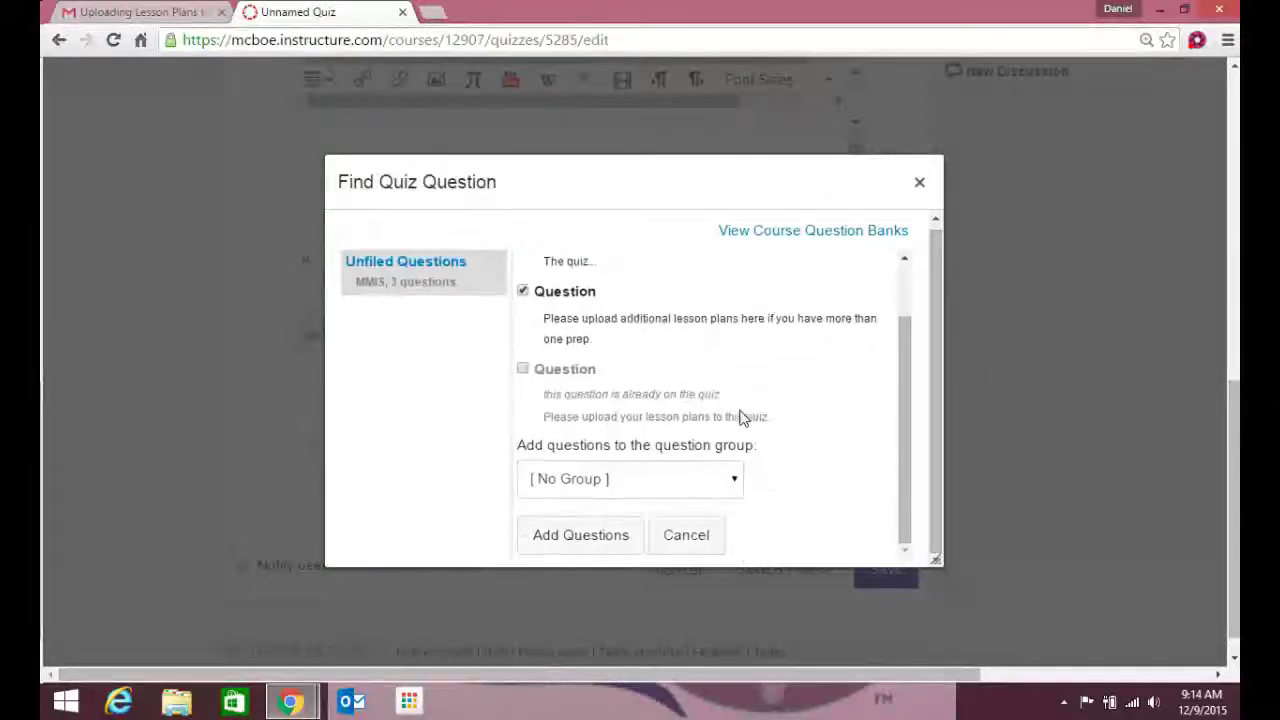
{"action": "left_click", "coordinate": [586, 535]}
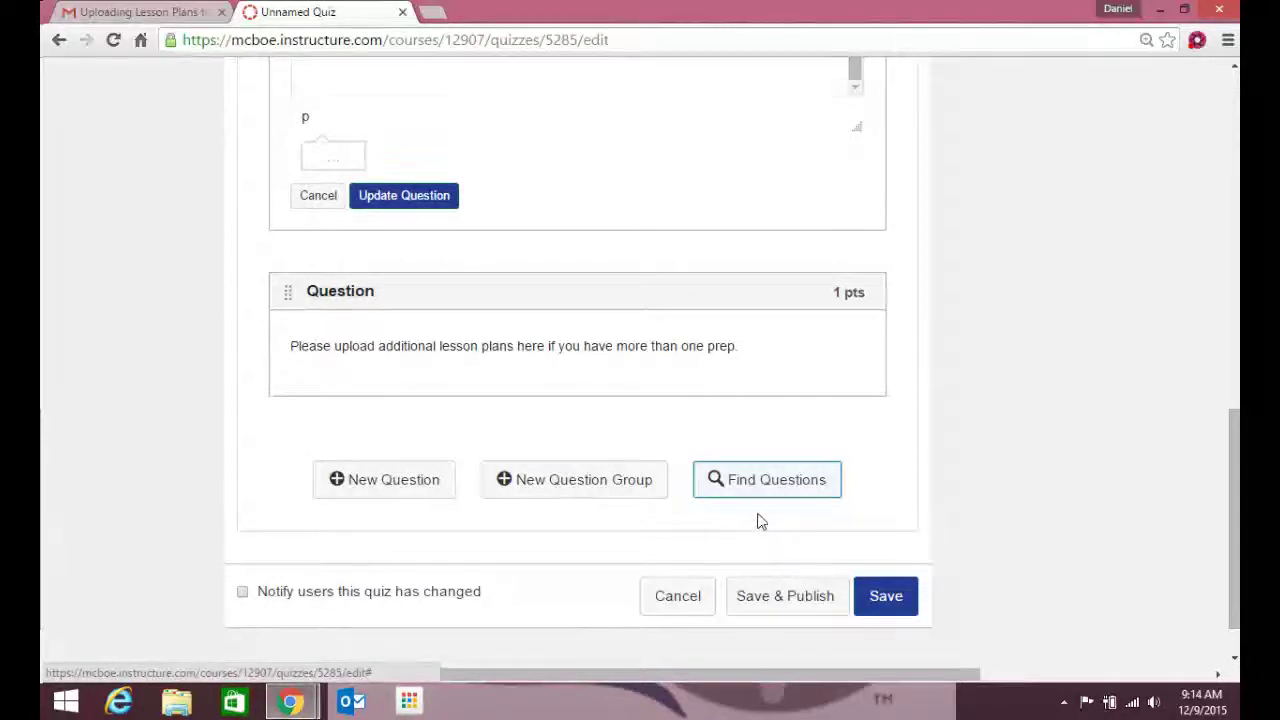
Add a second copy of the 'additional lesson plans' question to the quiz.
{"action": "left_click", "coordinate": [773, 484]}
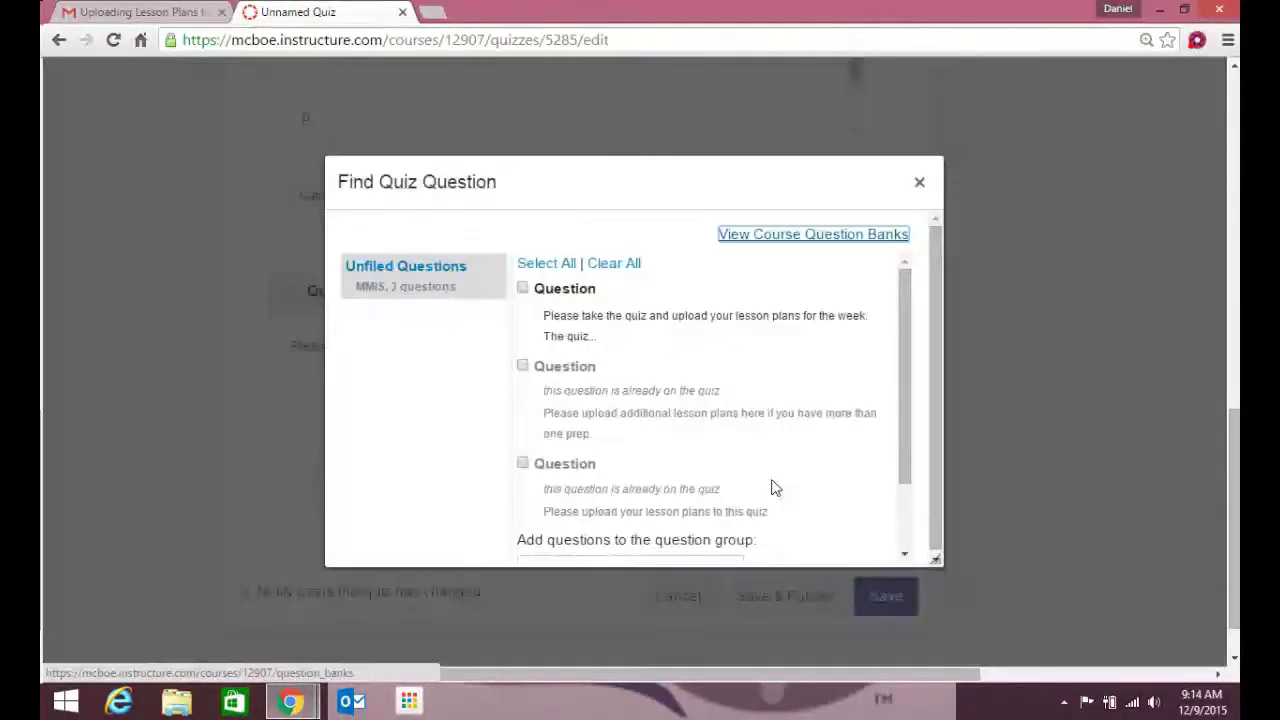
{"action": "left_click", "coordinate": [523, 368]}
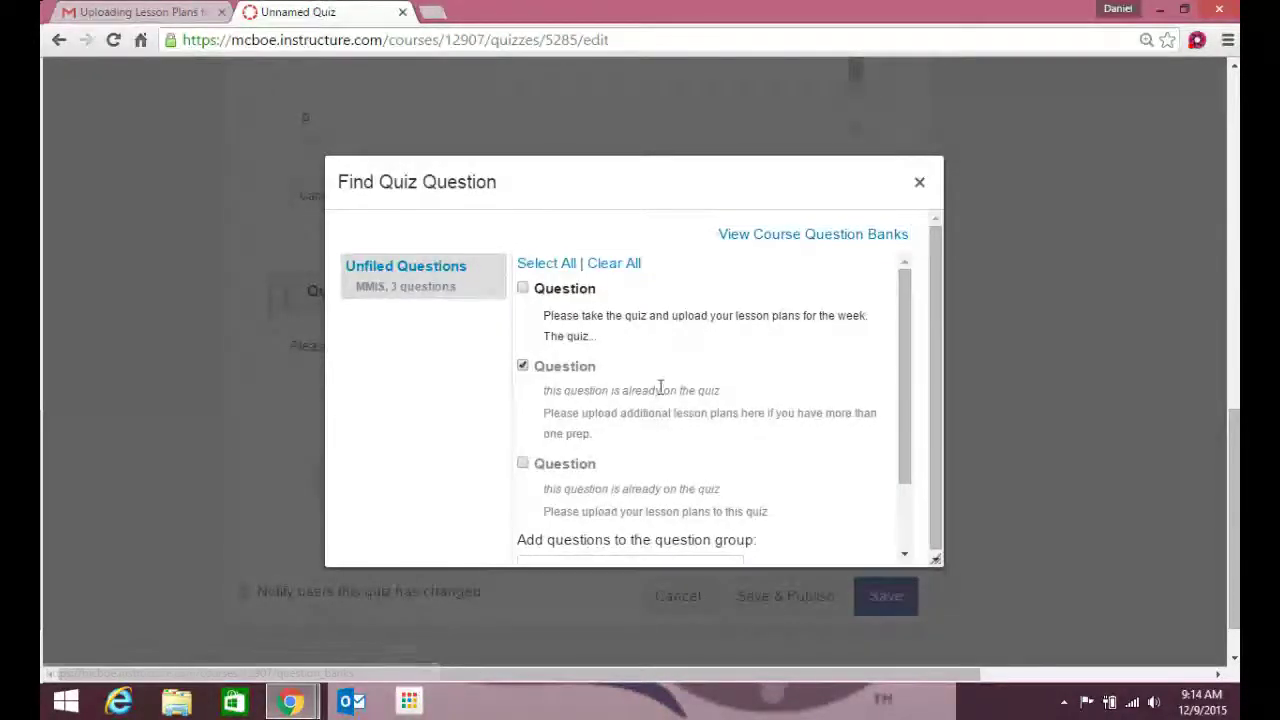
{"action": "scroll", "coordinate": [660, 390], "scroll_direction": "down", "scroll_amount": 4}
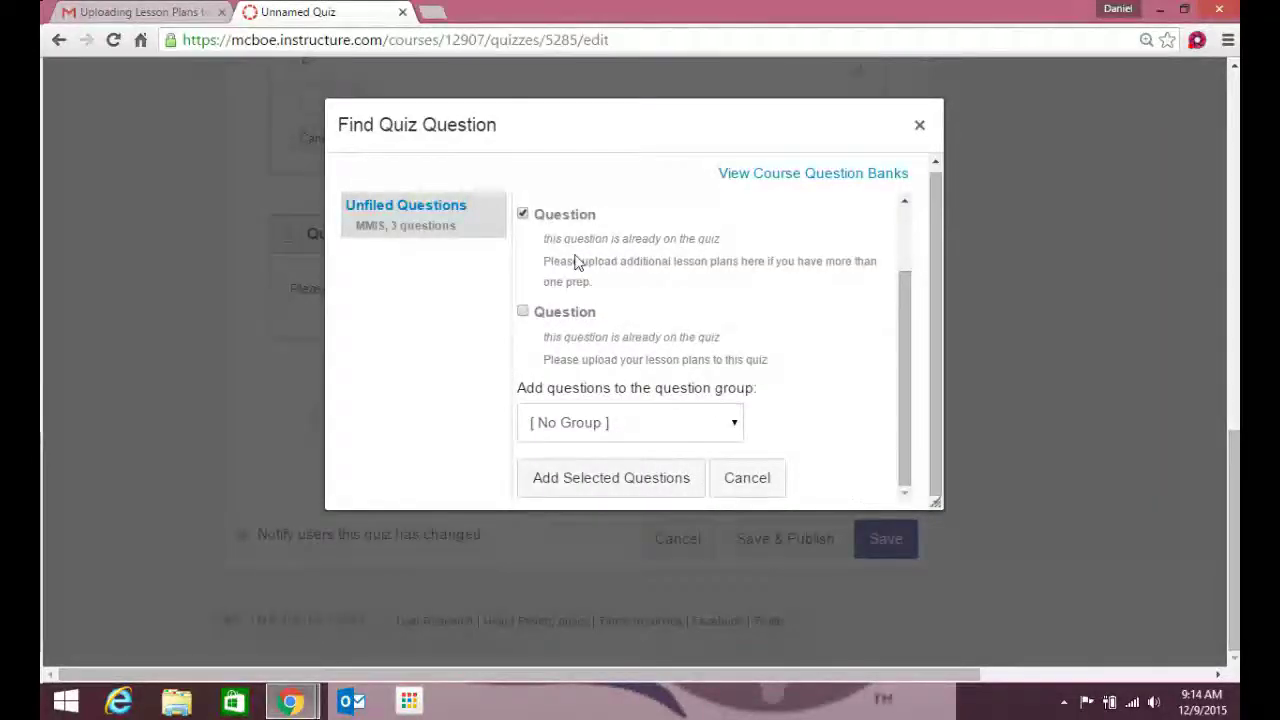
{"action": "left_click", "coordinate": [646, 477]}
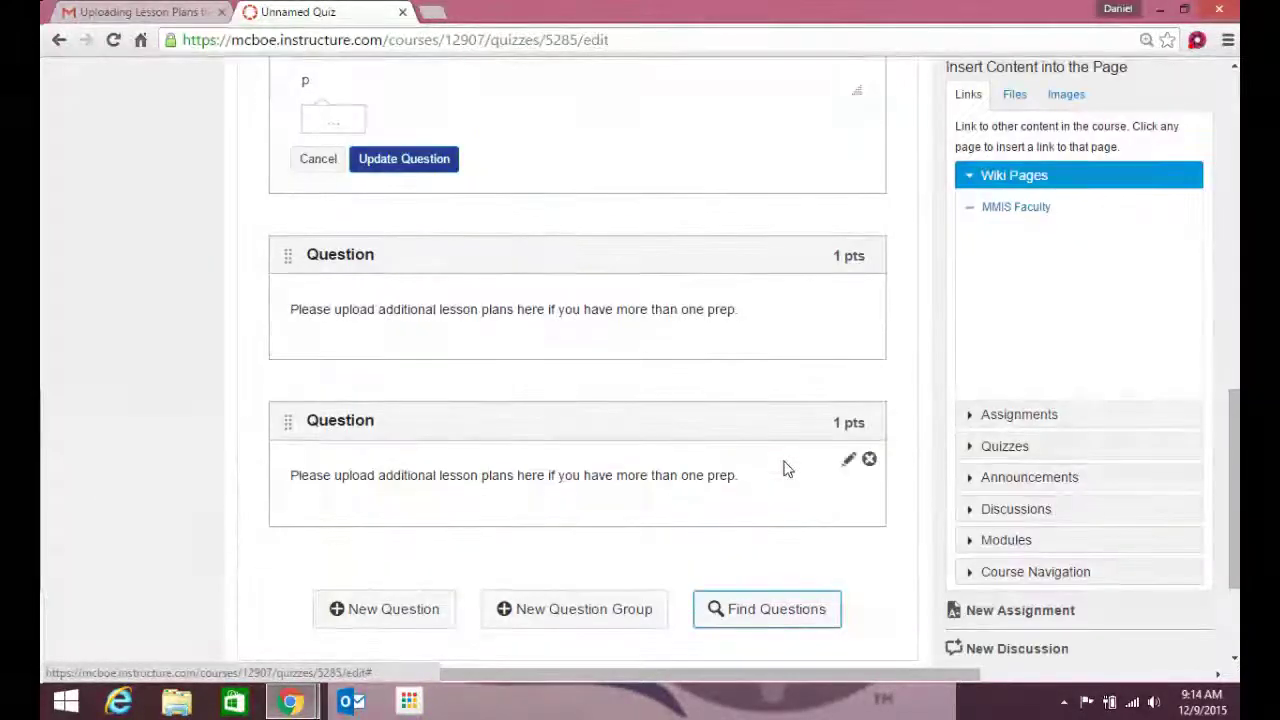
{"action": "scroll", "coordinate": [787, 468], "scroll_direction": "up", "scroll_amount": 4}
{"action": "scroll", "coordinate": [789, 471], "scroll_direction": "down", "scroll_amount": 6}
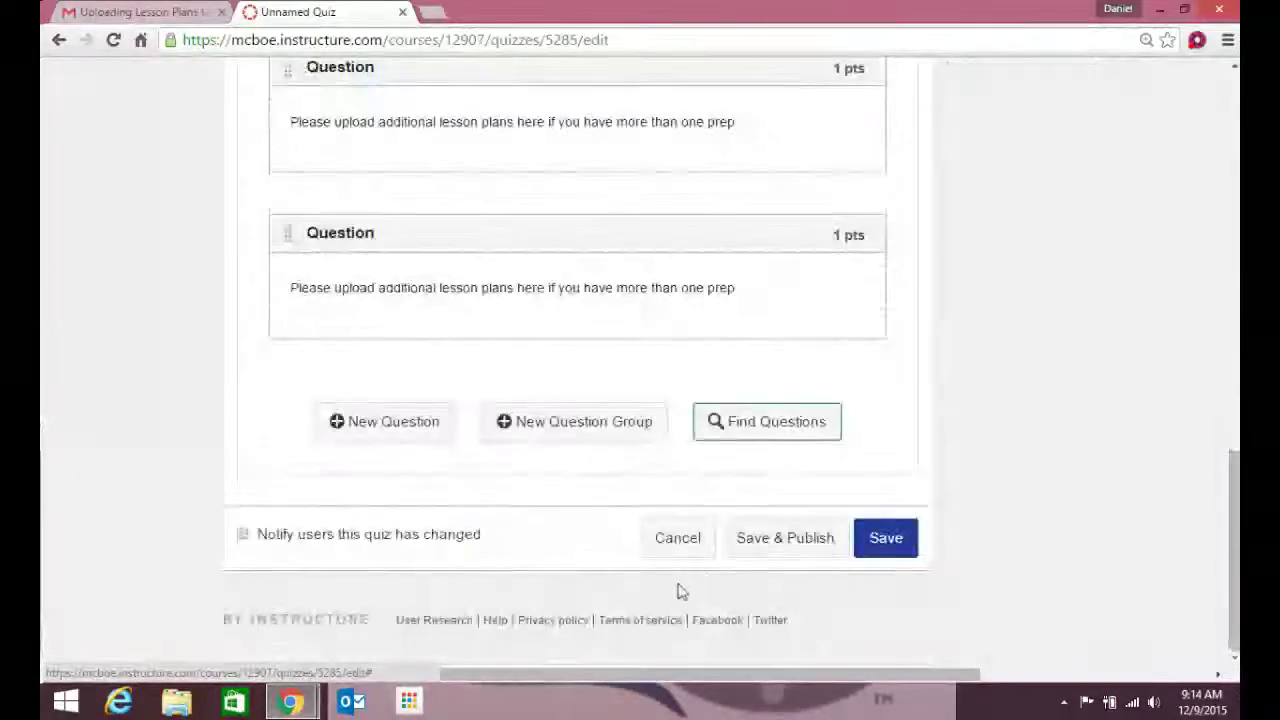
Save and publish the Lesson Plans Week 19 quiz.
{"action": "left_click", "coordinate": [790, 545]}
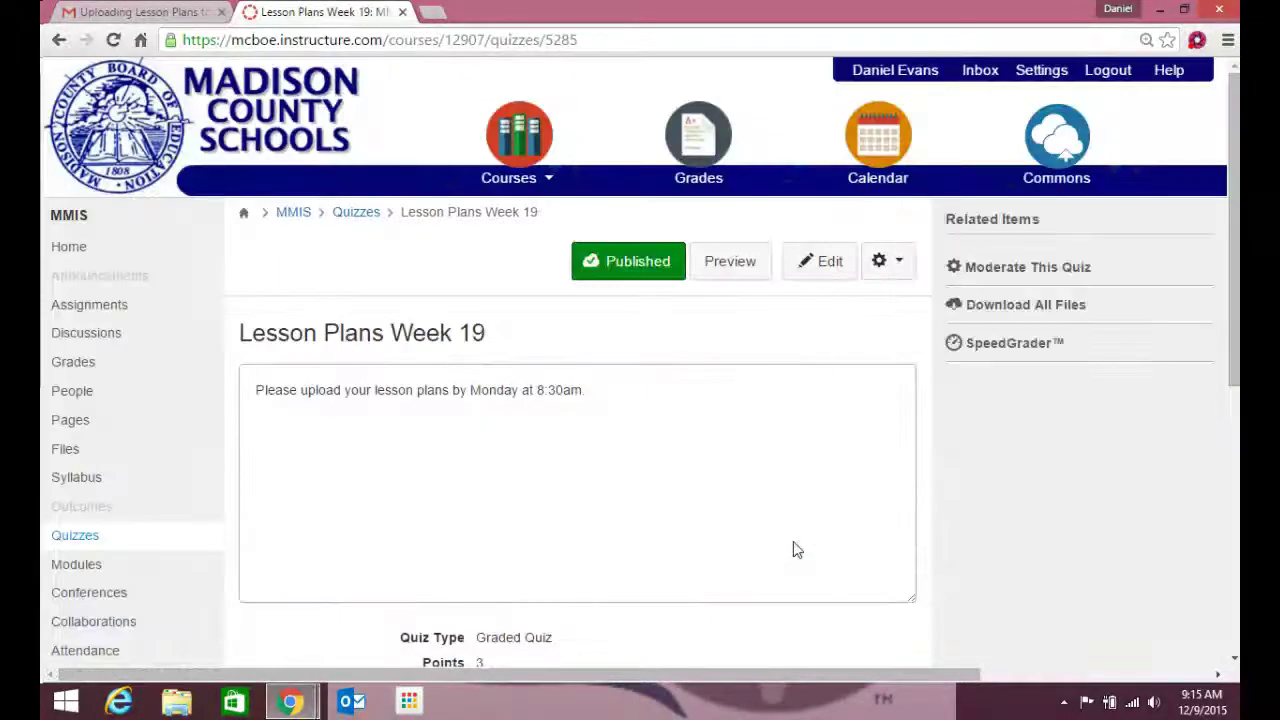
{"action": "scroll", "coordinate": [440, 432], "scroll_direction": "down", "scroll_amount": 2}
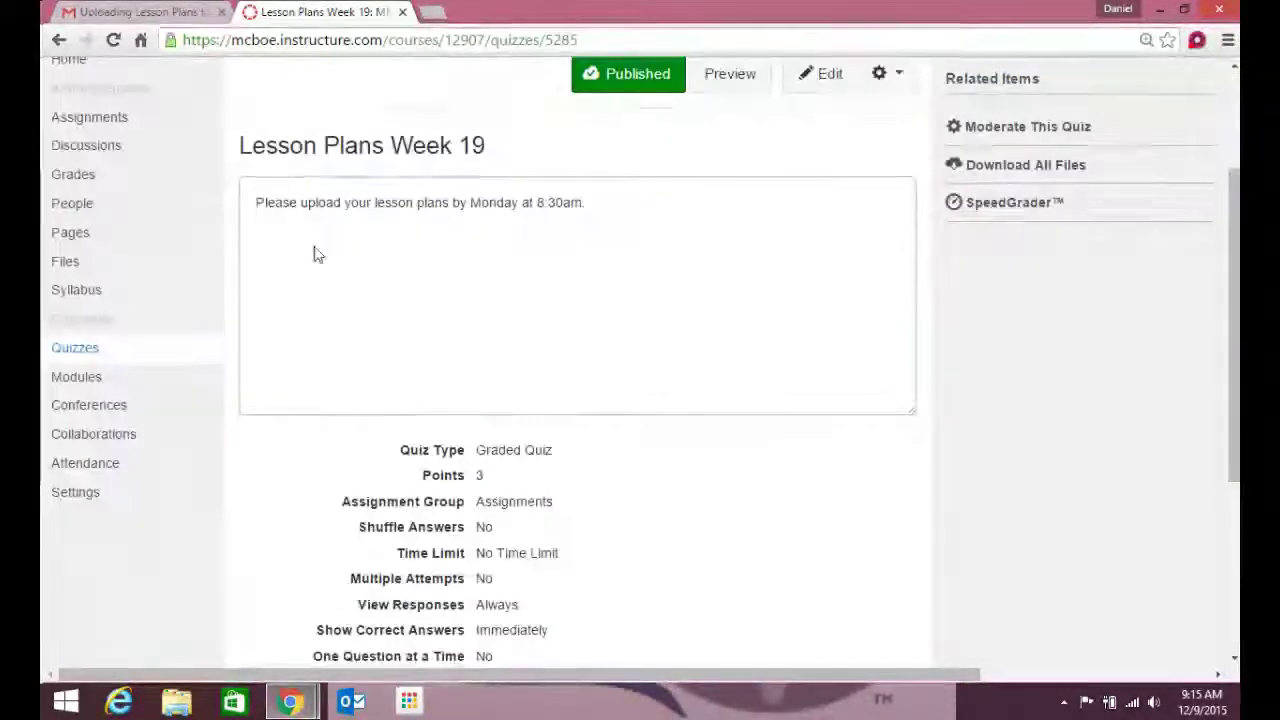
{"action": "scroll", "coordinate": [395, 218], "scroll_direction": "up", "scroll_amount": 1}
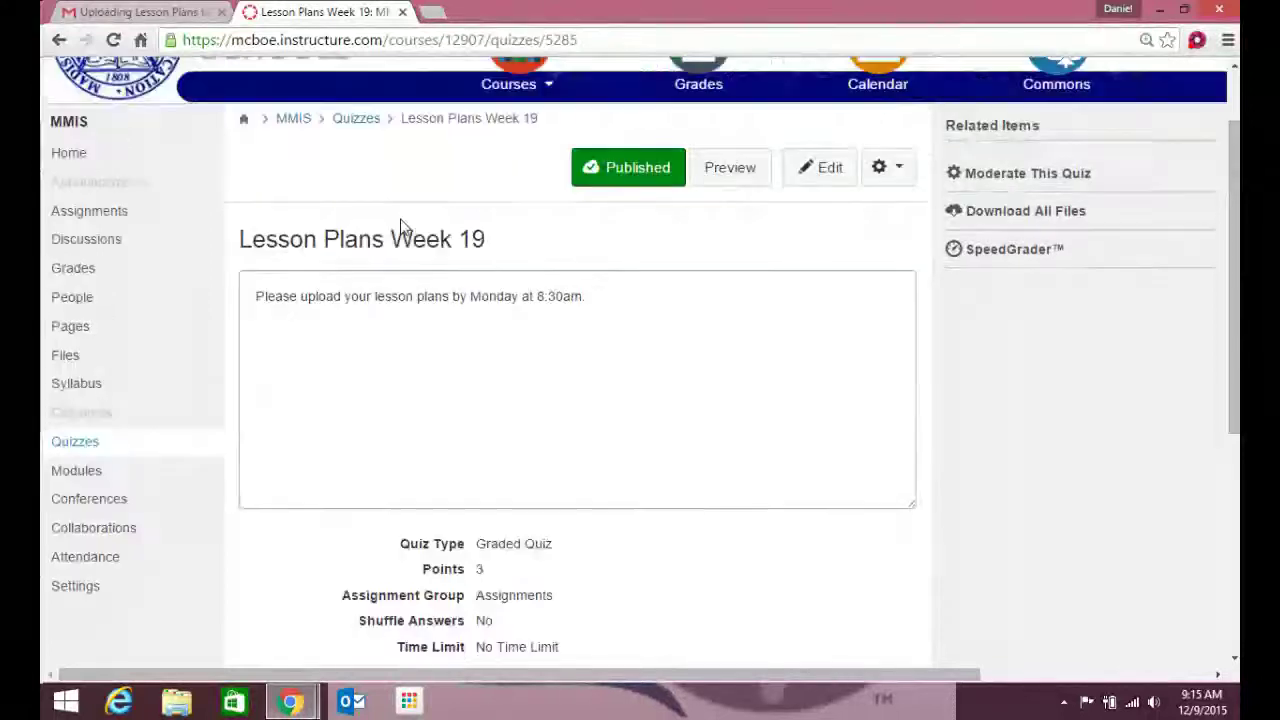
Preview the published quiz and scroll through Questions 1–3.
{"action": "left_click", "coordinate": [726, 183]}
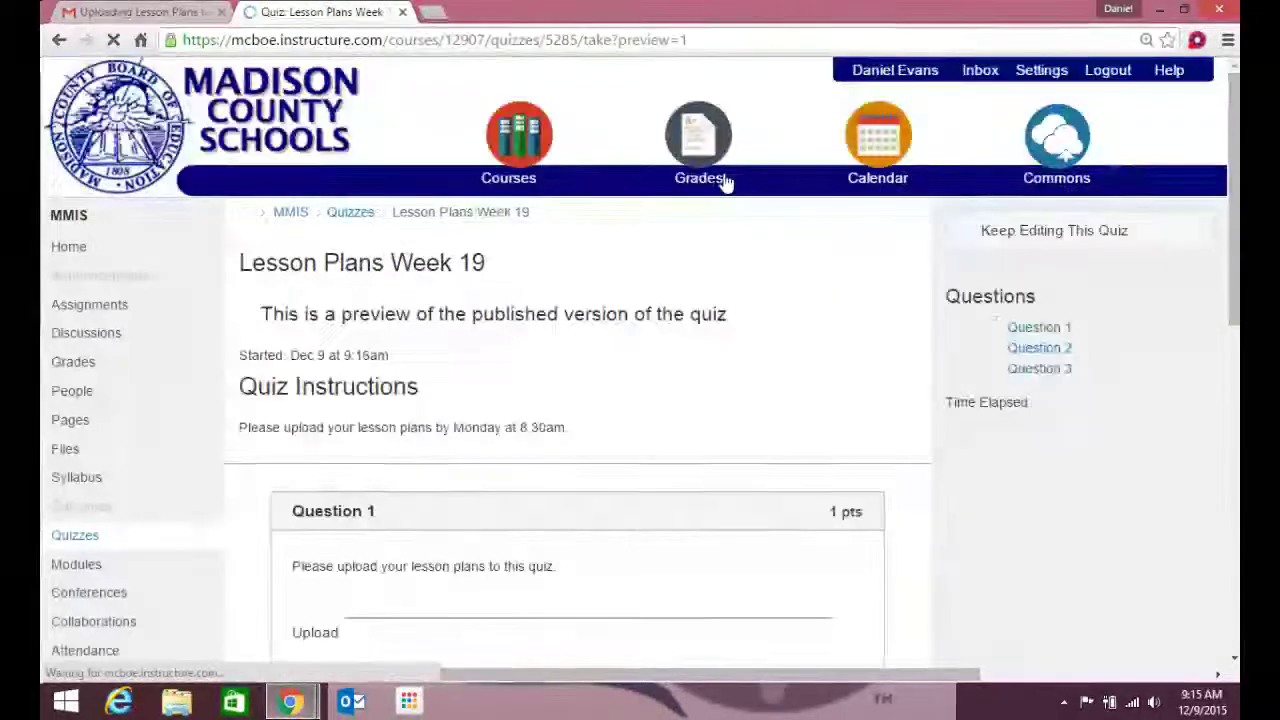
{"action": "scroll", "coordinate": [745, 280], "scroll_direction": "down", "scroll_amount": 4}
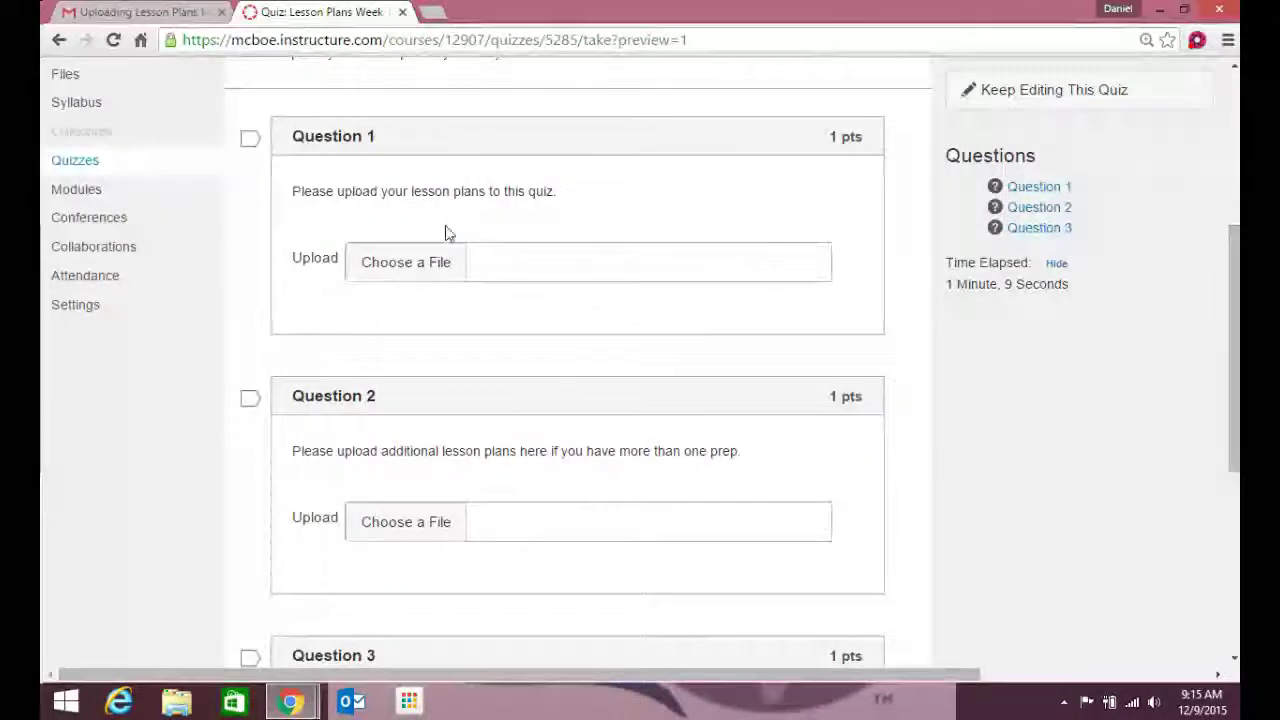
{"action": "scroll", "coordinate": [435, 480], "scroll_direction": "down", "scroll_amount": 4}
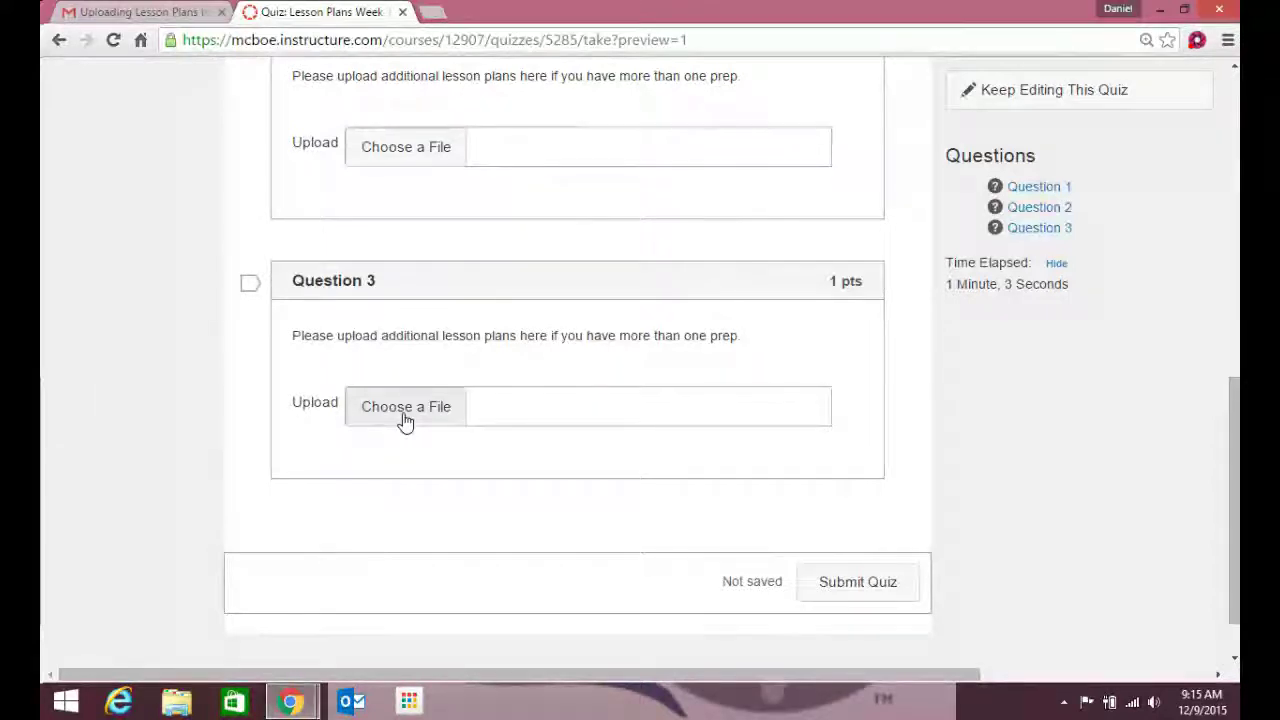
{"action": "scroll", "coordinate": [405, 422], "scroll_direction": "down", "scroll_amount": 1}
{"action": "scroll", "coordinate": [405, 422], "scroll_direction": "up", "scroll_amount": 8}
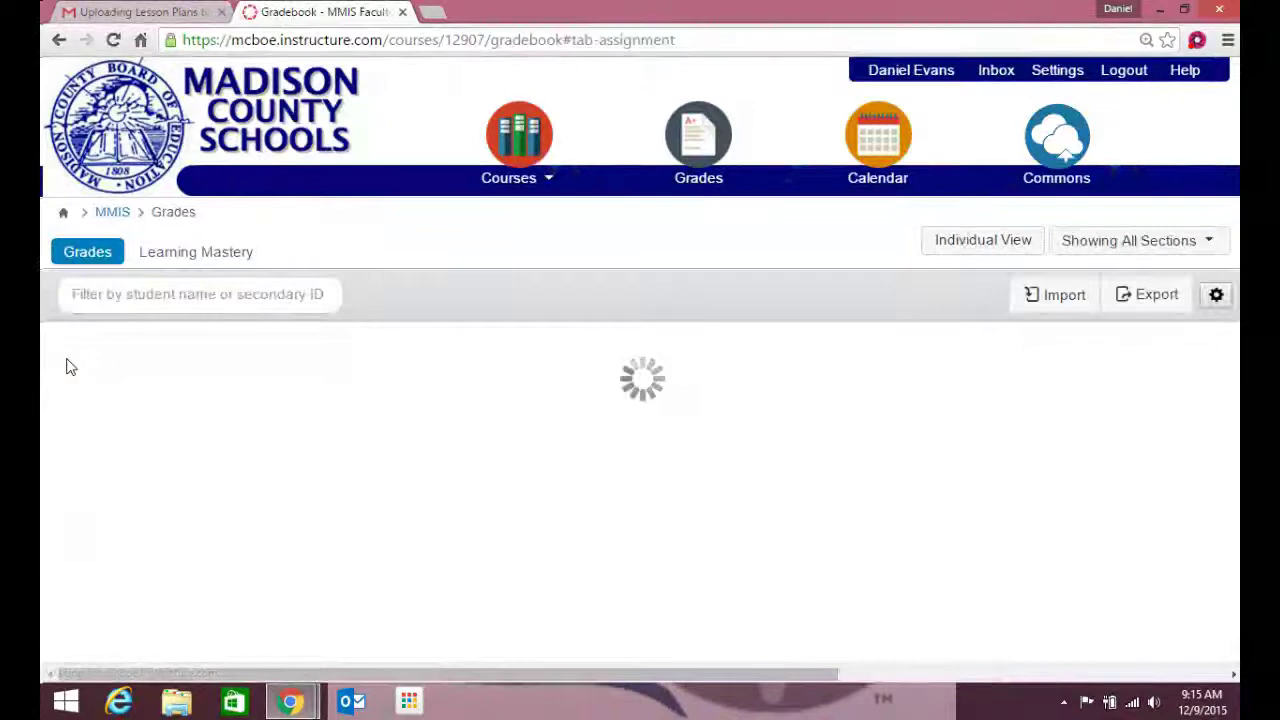
Scroll the course Gradebook to check the 3-point Lesson Plans Week 19 column.
{"action": "scroll", "coordinate": [366, 425], "scroll_direction": "down", "scroll_amount": 2}
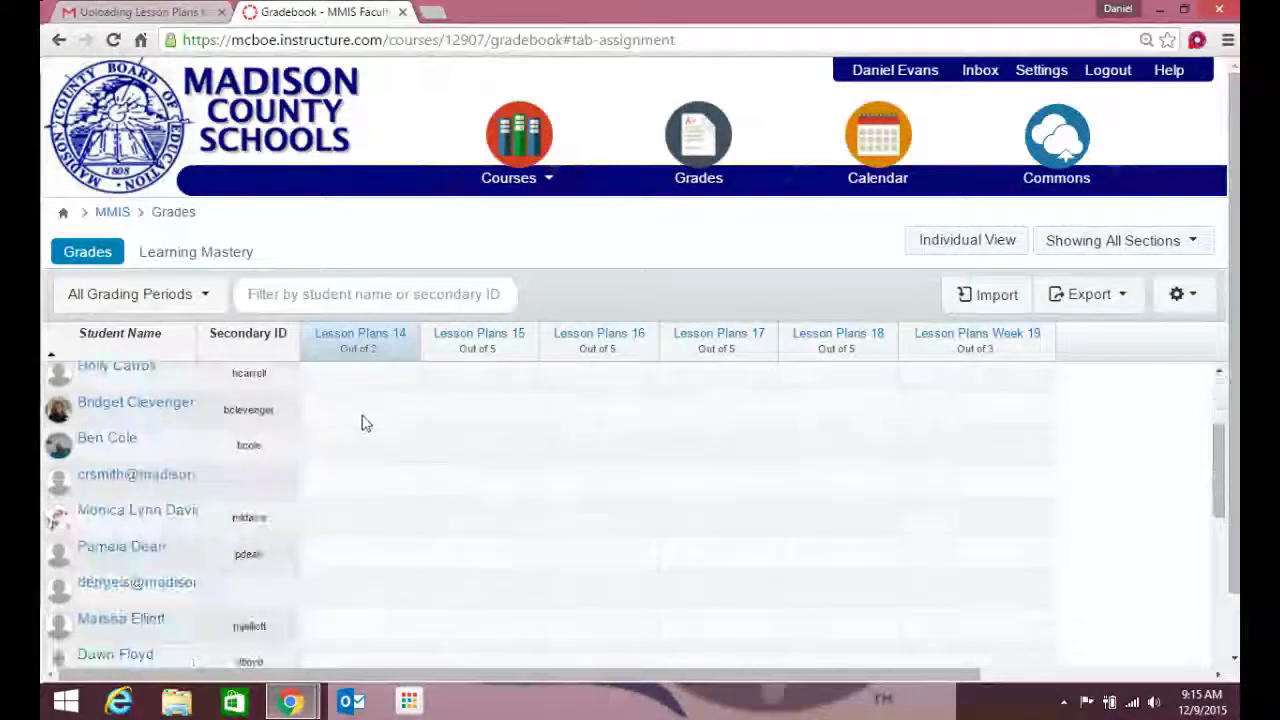
{"action": "scroll", "coordinate": [362, 428], "scroll_direction": "up", "scroll_amount": 1}
{"action": "scroll", "coordinate": [362, 428], "scroll_direction": "up", "scroll_amount": 2}
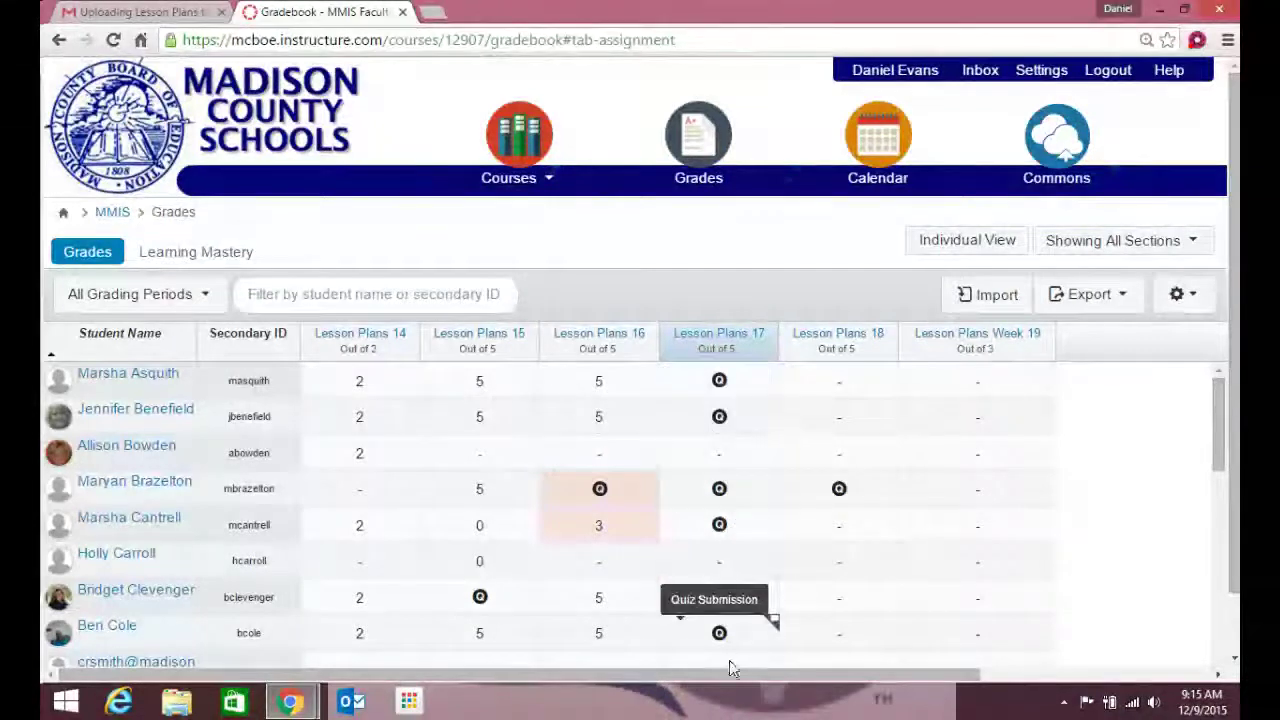
{"action": "scroll", "coordinate": [660, 455], "scroll_direction": "down", "scroll_amount": 7}
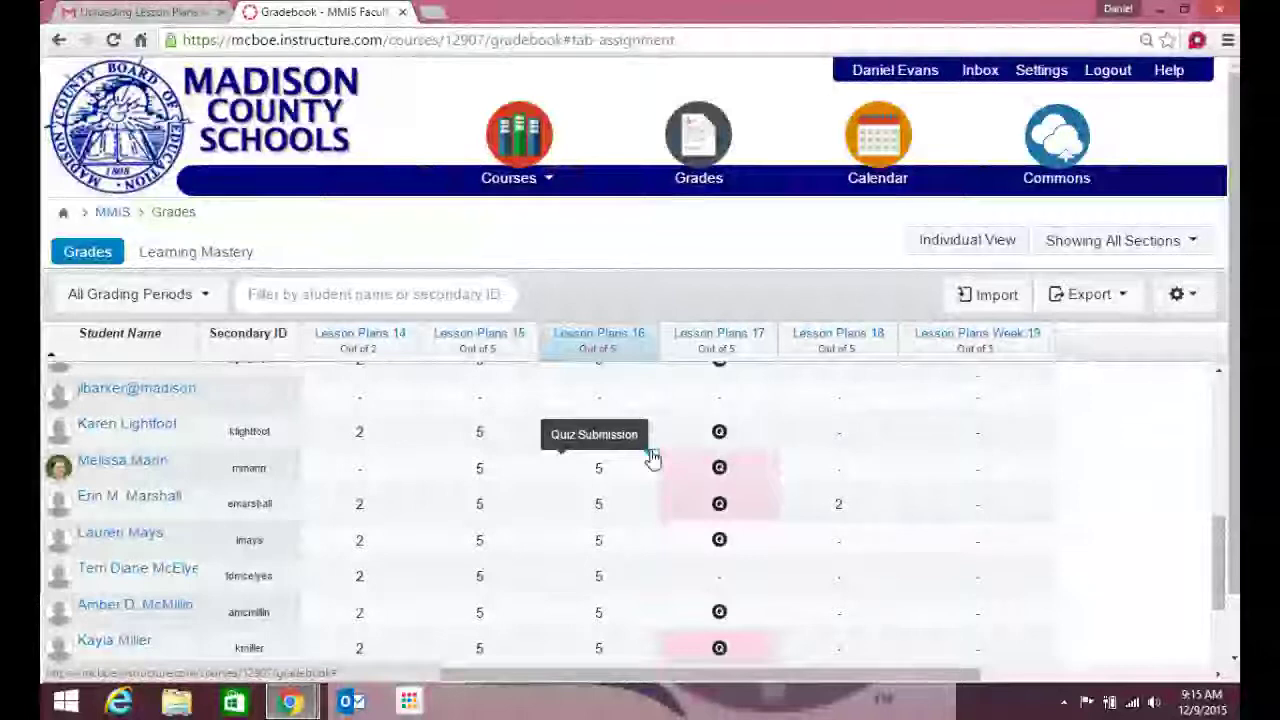
{"action": "scroll", "coordinate": [651, 458], "scroll_direction": "down", "scroll_amount": 1}
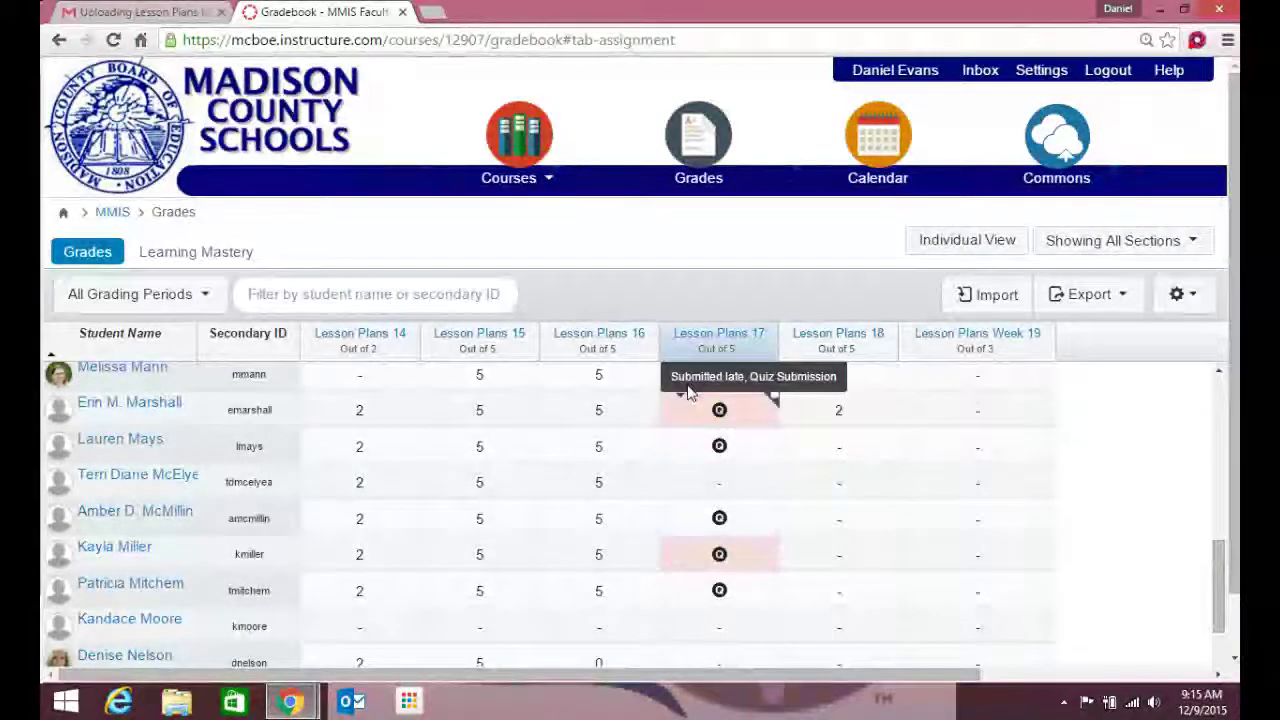
{"action": "scroll", "coordinate": [683, 397], "scroll_direction": "up", "scroll_amount": 10}
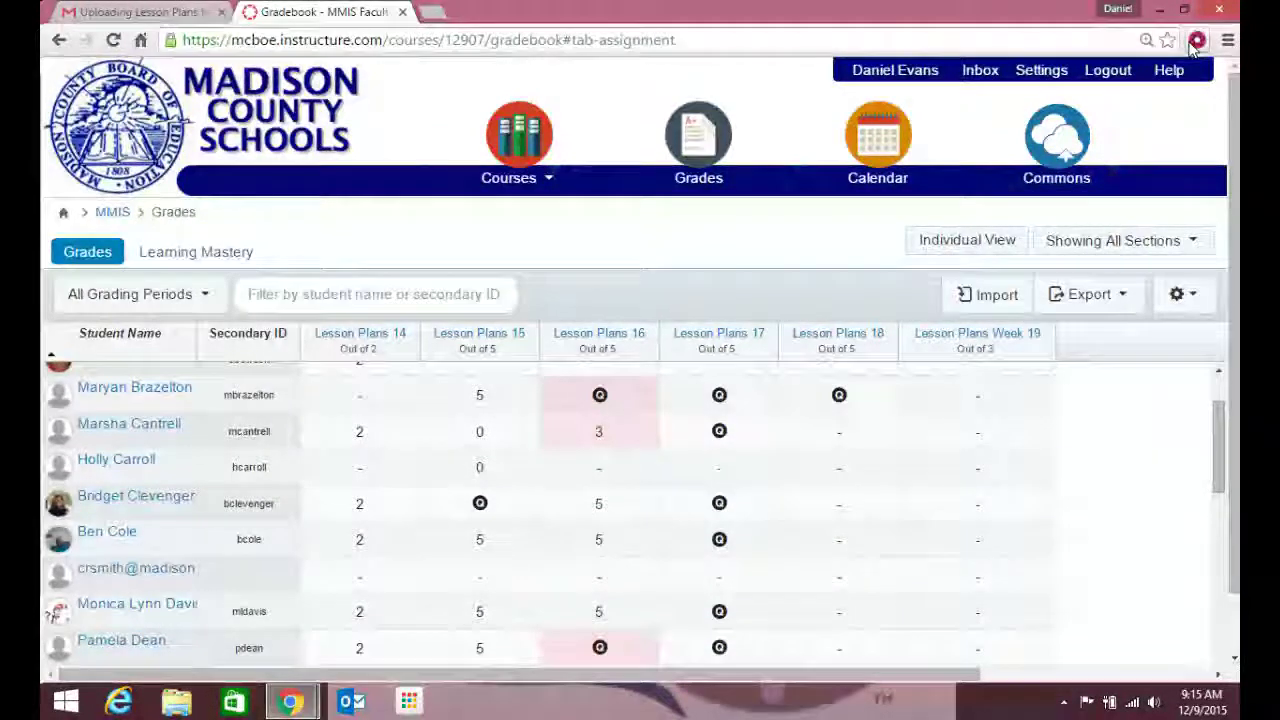
{"action": "left_click", "coordinate": [1196, 41]}
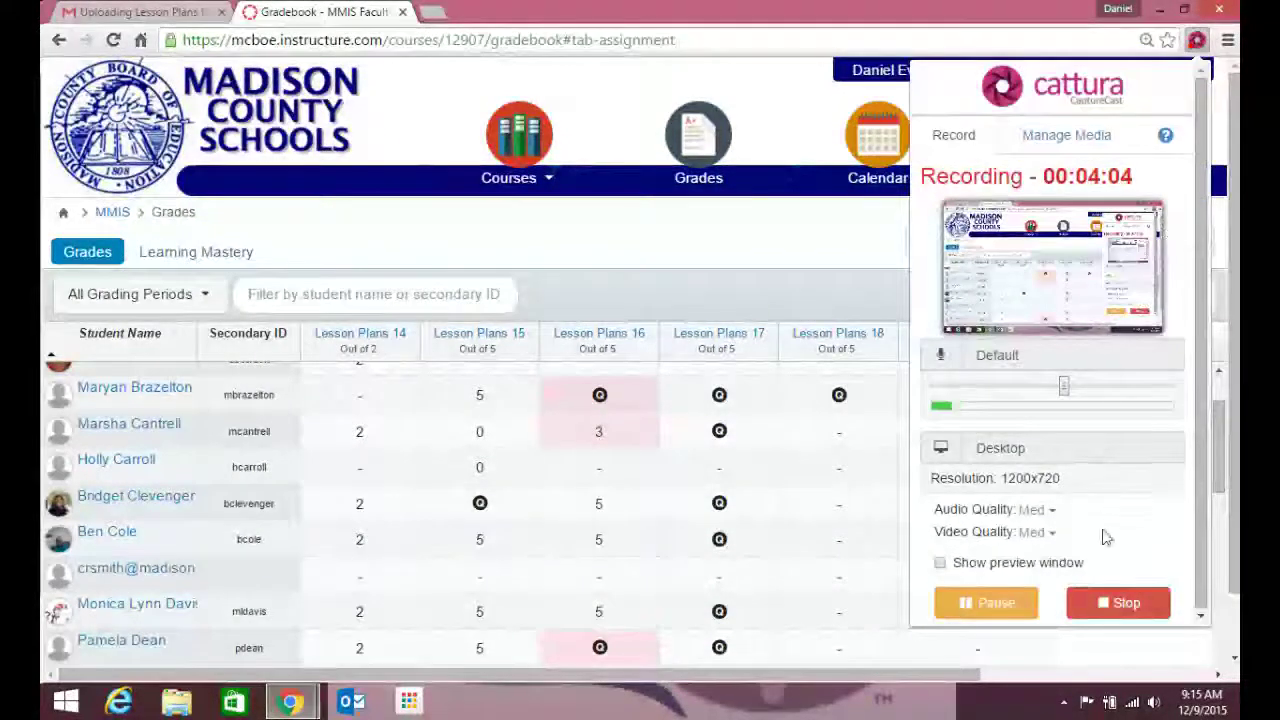
{"action": "left_click", "coordinate": [1112, 610]}
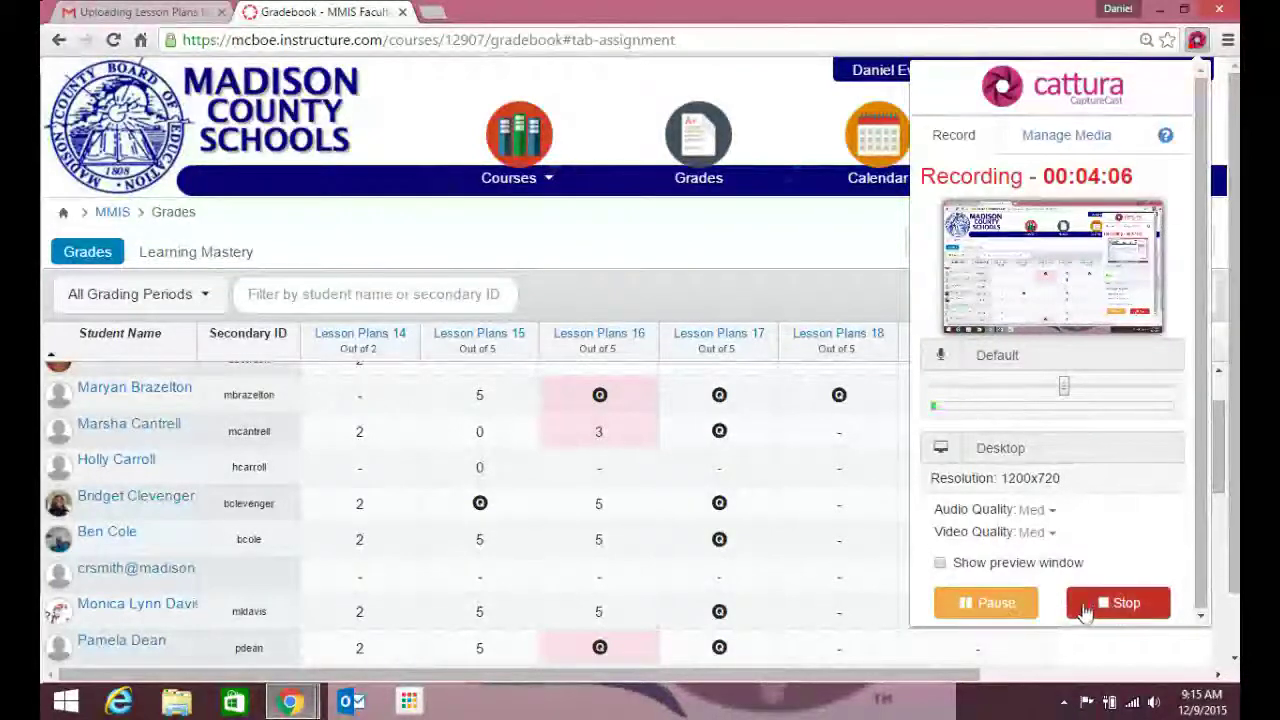